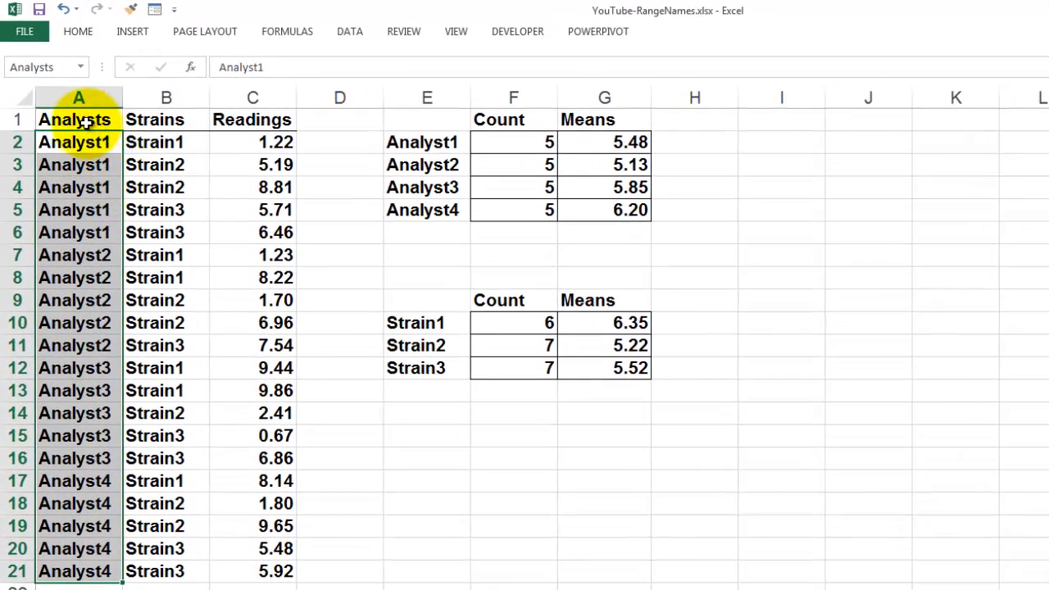
Select the Analysts named range to see which cells of the data it covers.
{"action": "left_click", "coordinate": [84, 121]}
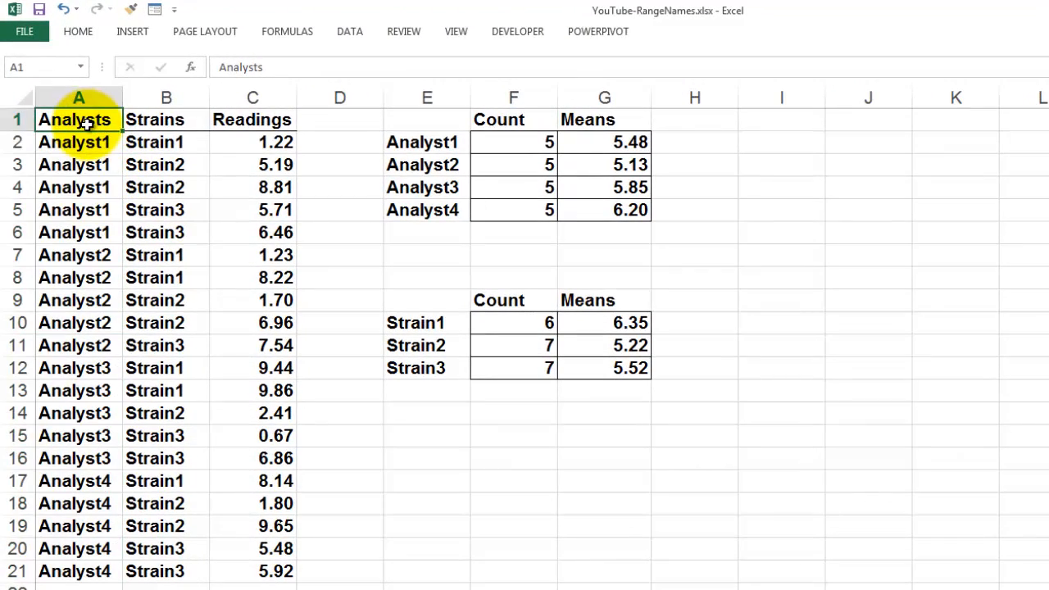
{"action": "left_click", "coordinate": [81, 69]}
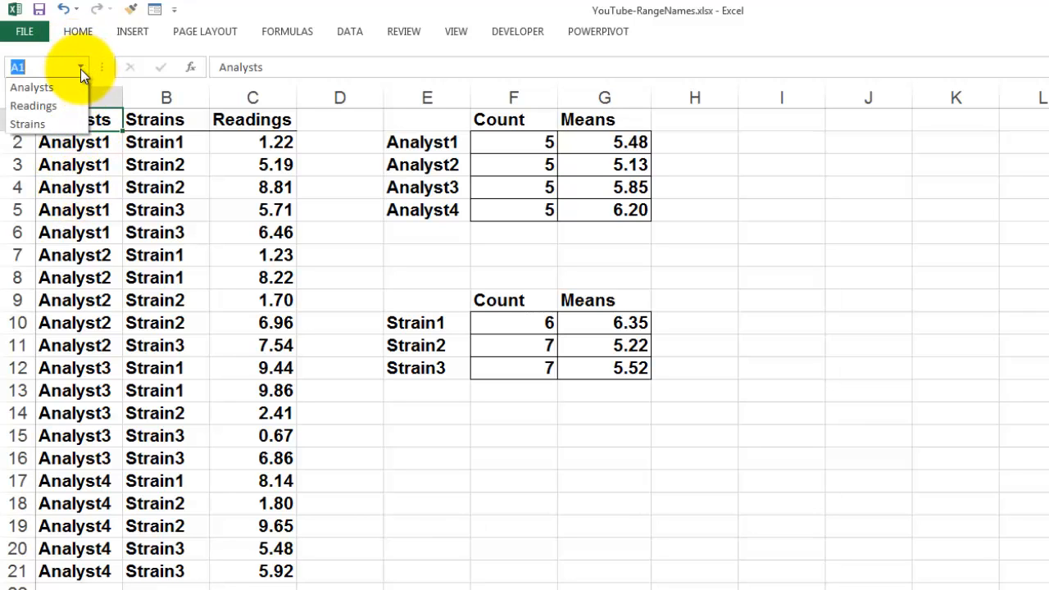
{"action": "left_click", "coordinate": [33, 88]}
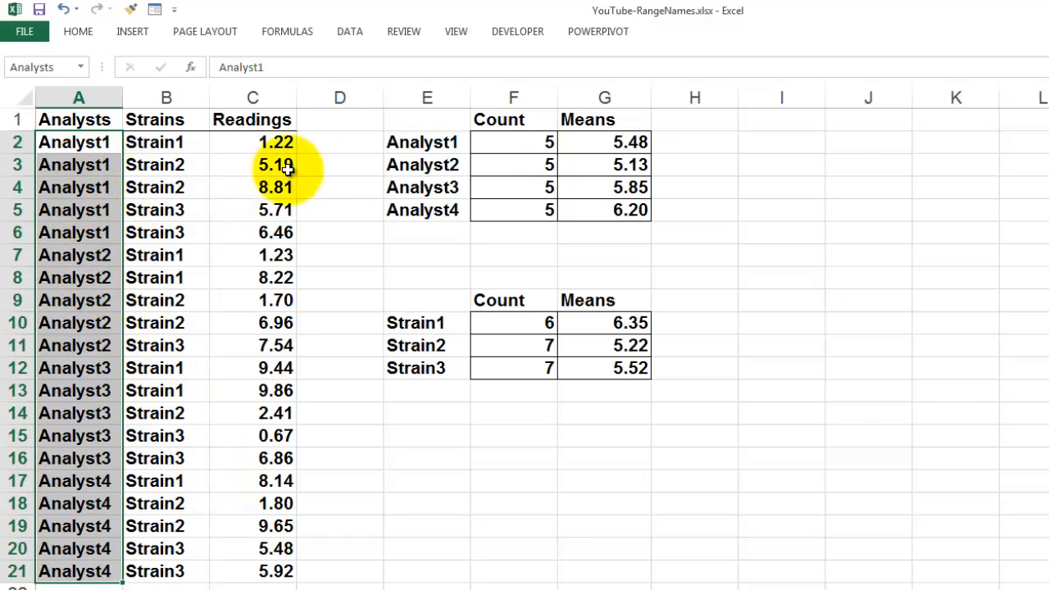
Inspect the COUNTIF arguments in cell F2 and temporarily show all formulas on the Analysis sheet.
{"action": "left_click", "coordinate": [514, 142]}
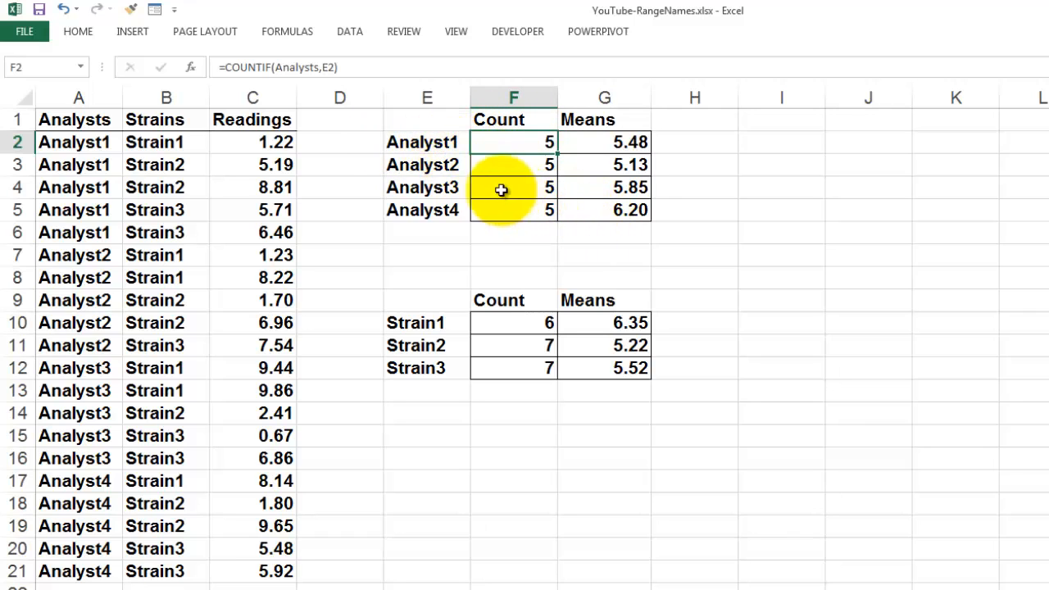
{"action": "left_click", "coordinate": [191, 68]}
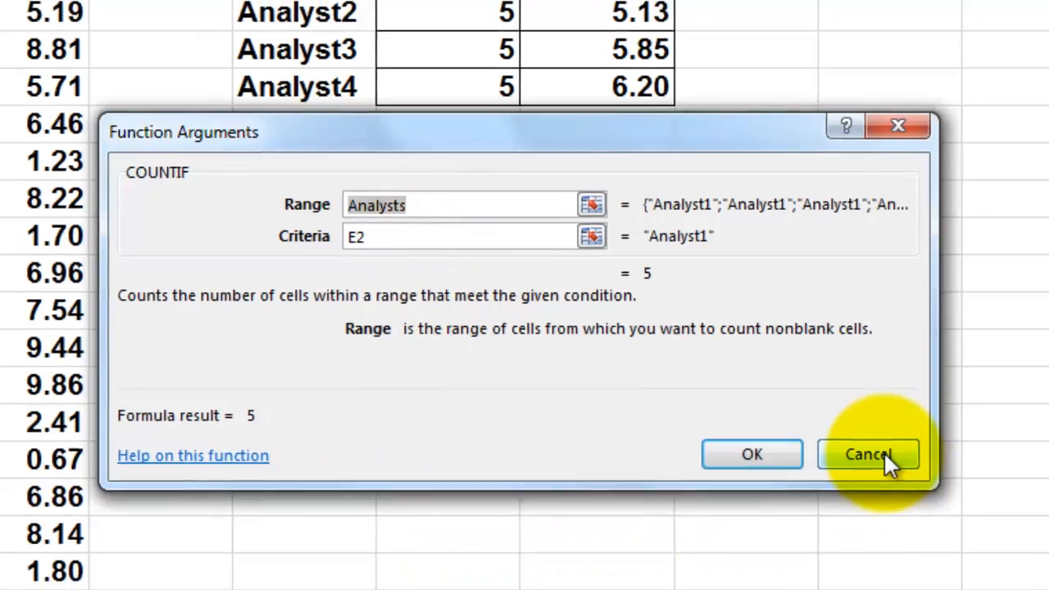
{"action": "left_click", "coordinate": [886, 462]}
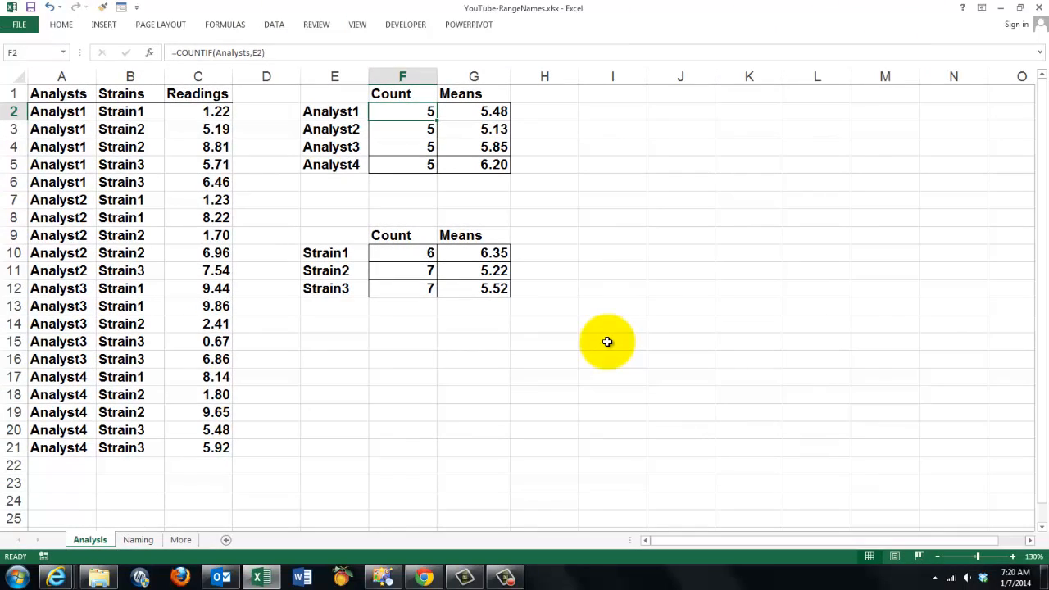
{"action": "key", "text": "ctrl+grave"}
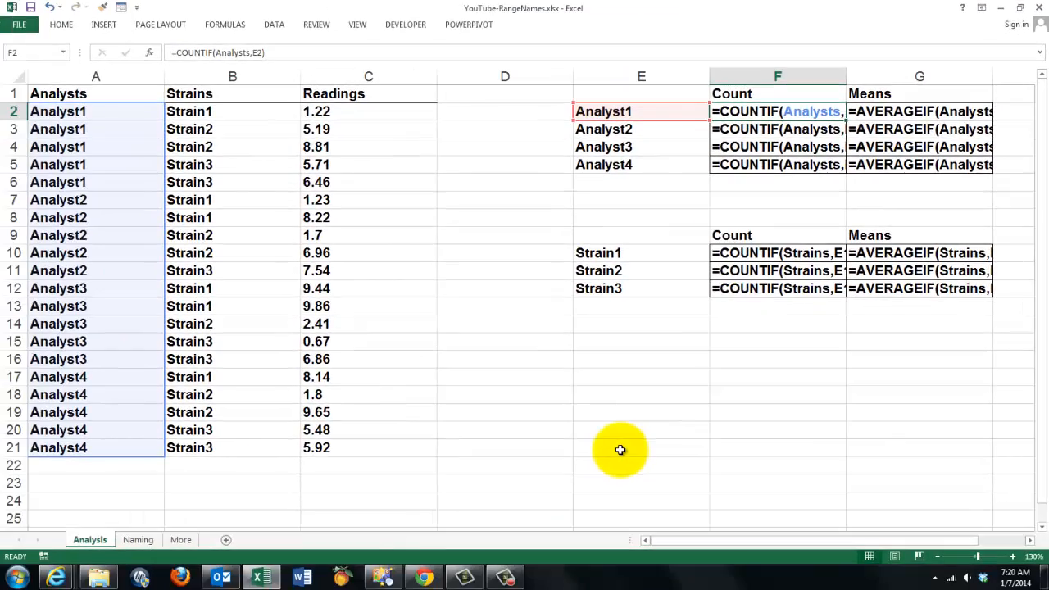
{"action": "key", "text": "ctrl+grave"}
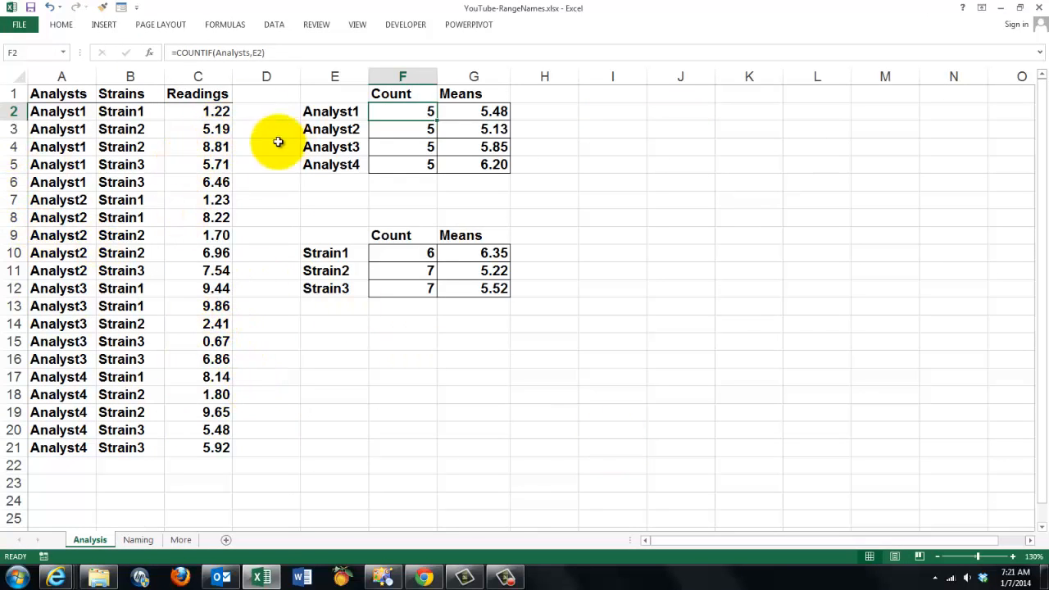
Delete the defined name Readings from the workbook using the Name Manager.
{"action": "left_click", "coordinate": [64, 54]}
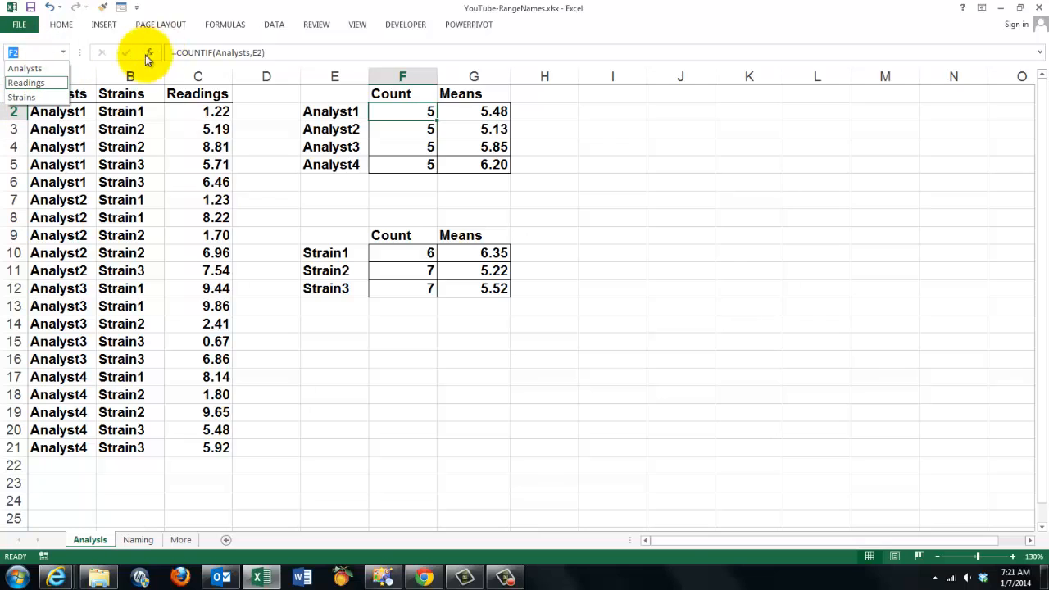
{"action": "left_click", "coordinate": [229, 27]}
{"action": "left_click", "coordinate": [228, 27]}
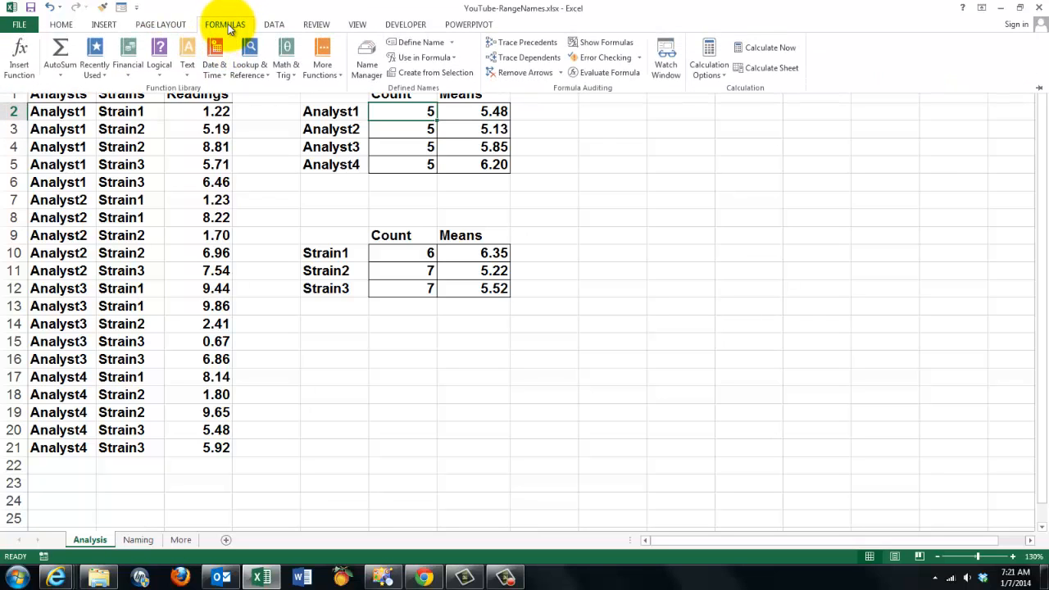
{"action": "left_click", "coordinate": [366, 72]}
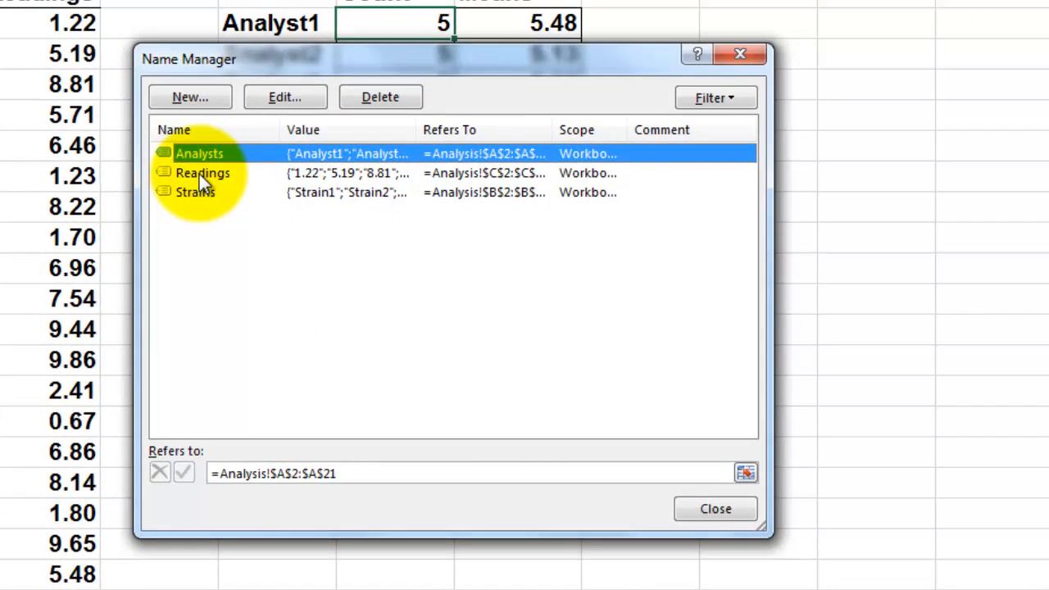
{"action": "left_click", "coordinate": [199, 174]}
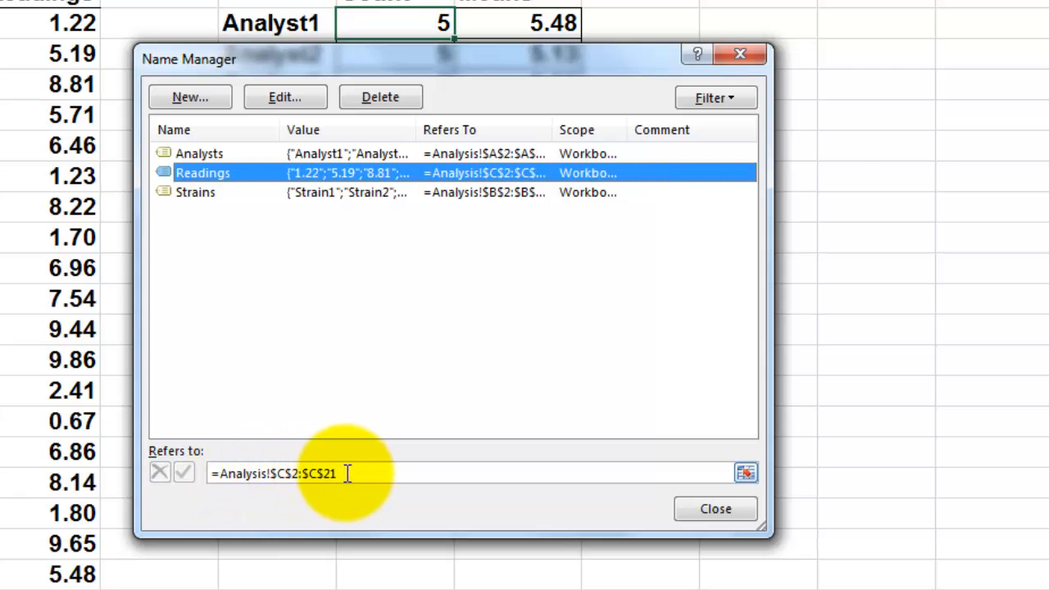
{"action": "left_click", "coordinate": [395, 98]}
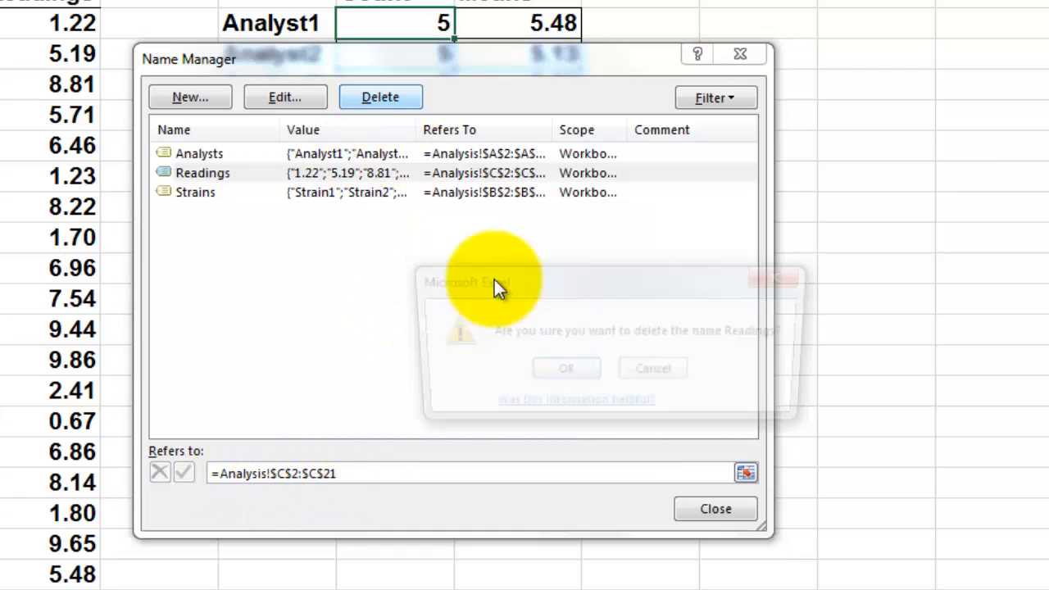
{"action": "left_click", "coordinate": [564, 370]}
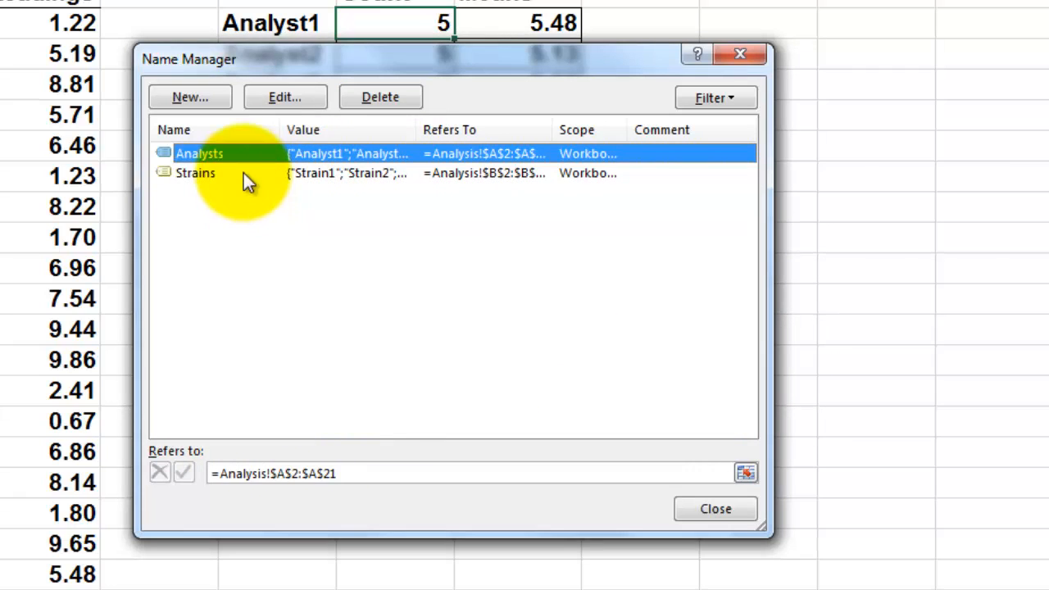
Define a new workbook-scope name Readings that refers to =Analysis!$C$2:$C$21.
{"action": "left_click", "coordinate": [186, 97]}
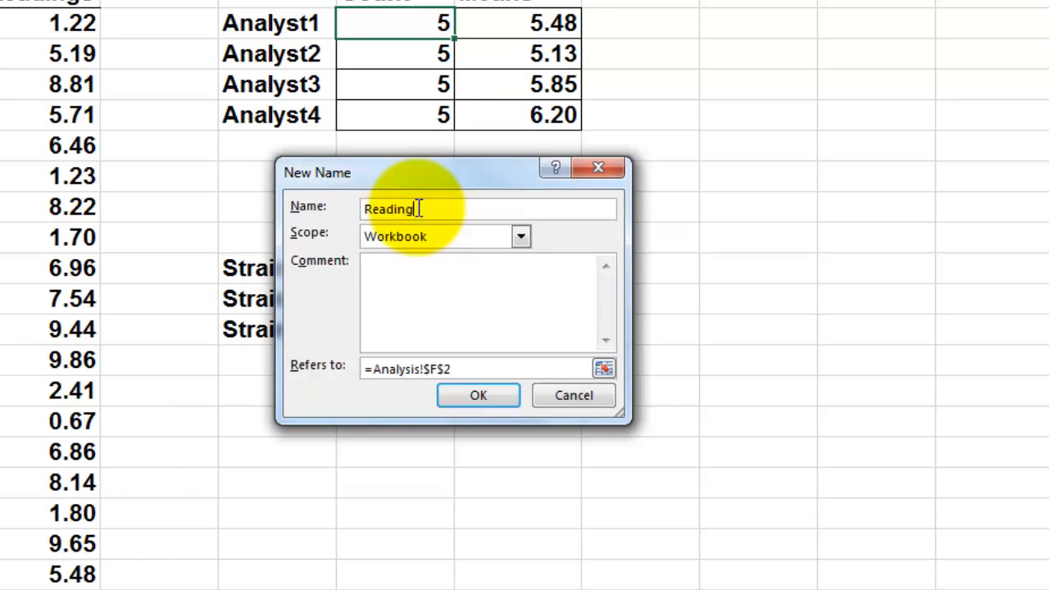
{"action": "left_click", "coordinate": [604, 369]}
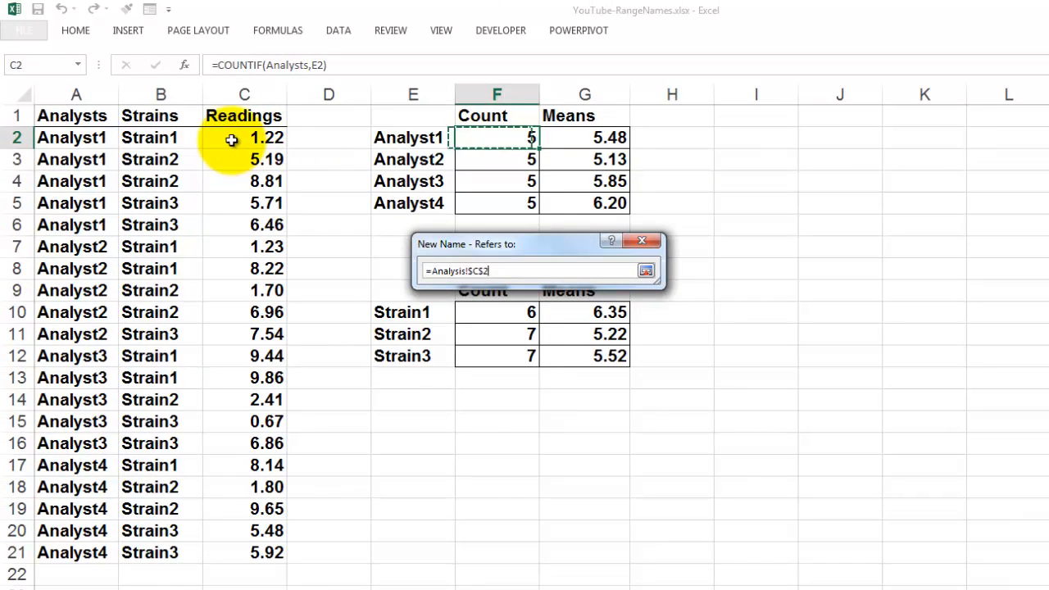
{"action": "left_click", "coordinate": [229, 138]}
{"action": "key", "text": "ctrl+shift+Down"}
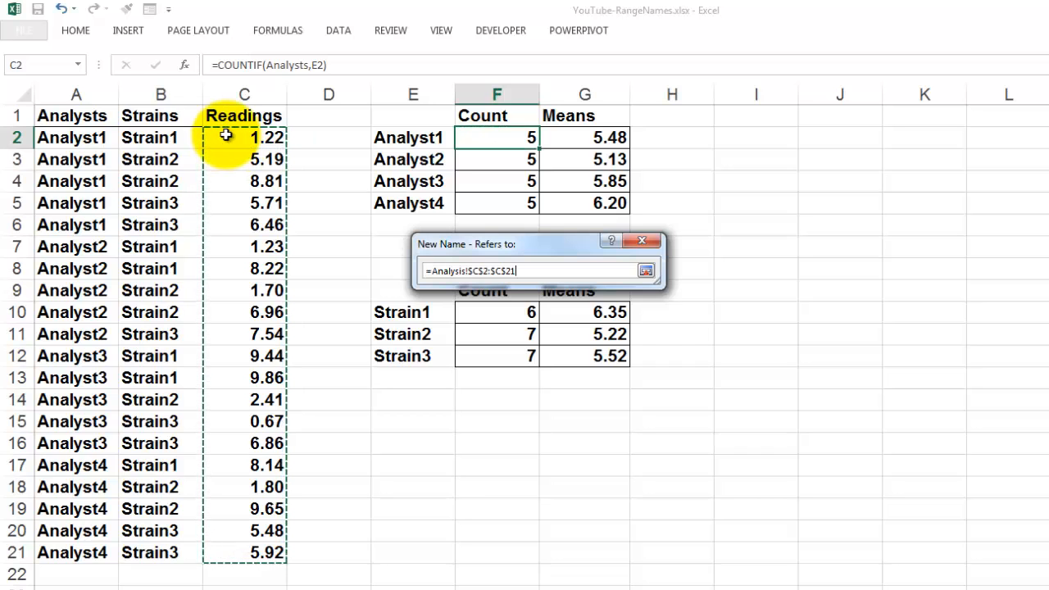
{"action": "key", "text": "Return"}
{"action": "key", "text": "Return"}
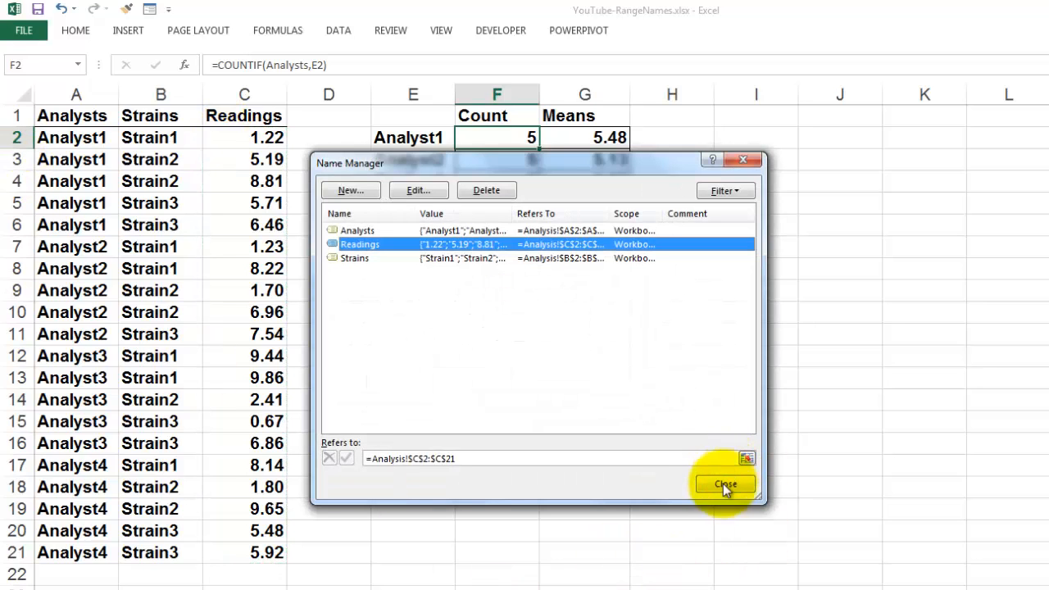
{"action": "left_click", "coordinate": [723, 485]}
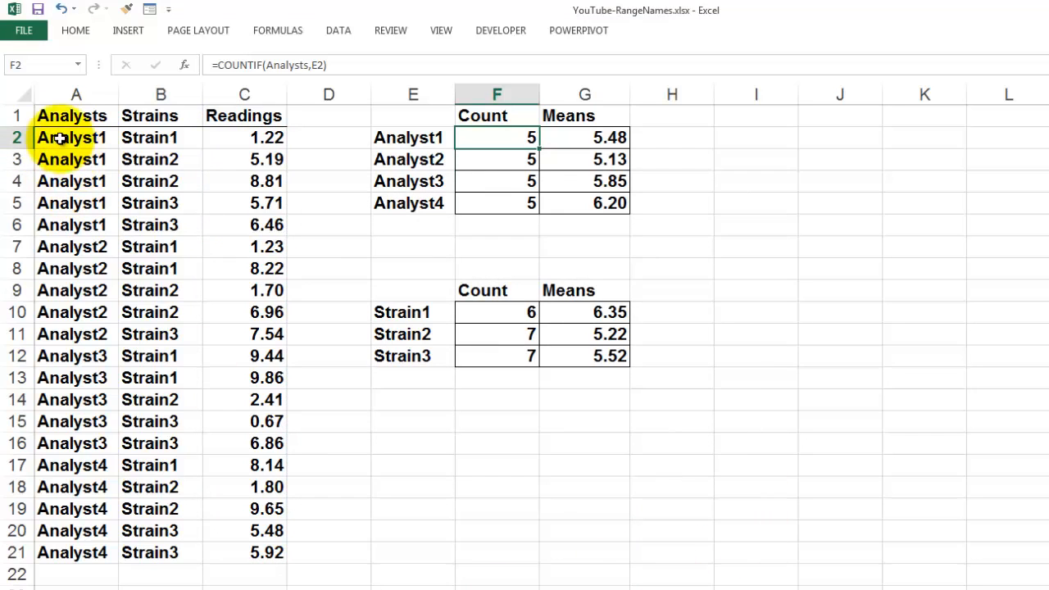
Check the list of defined names and examine the Strain1 count and mean formulas in F10 and G10.
{"action": "left_click", "coordinate": [79, 64]}
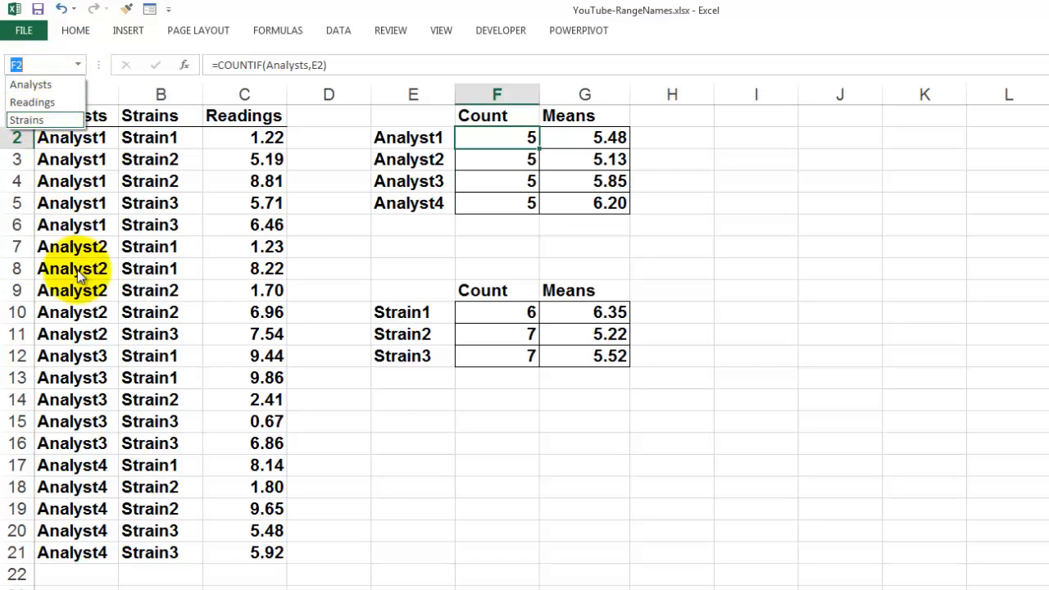
{"action": "left_click", "coordinate": [489, 310]}
{"action": "left_click", "coordinate": [490, 309]}
{"action": "left_click", "coordinate": [606, 311]}
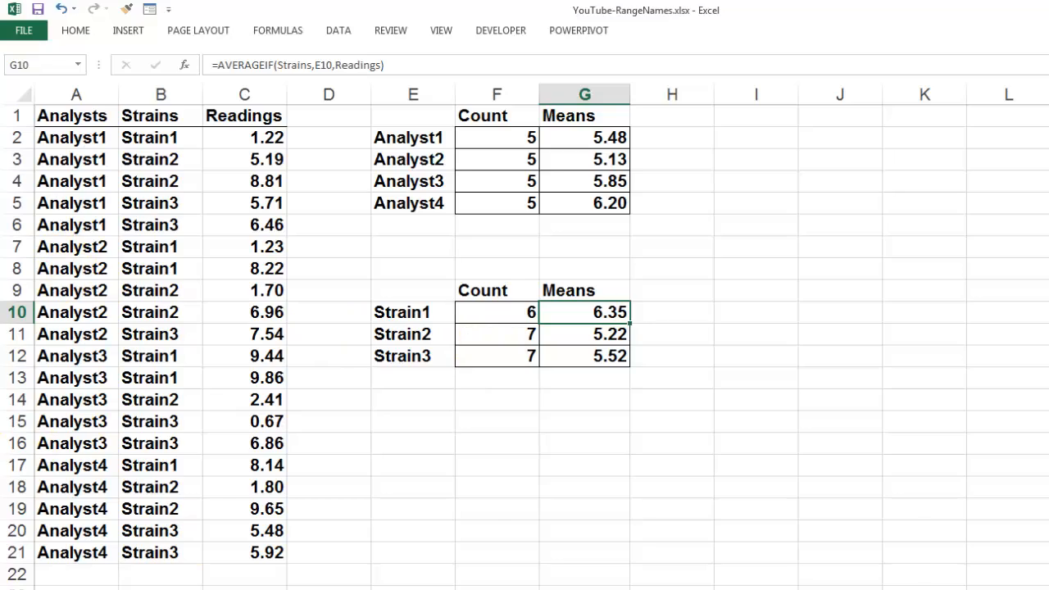
On the Naming sheet, create range names for the data in A1:D31 from its top row labels.
{"action": "left_click", "coordinate": [154, 587]}
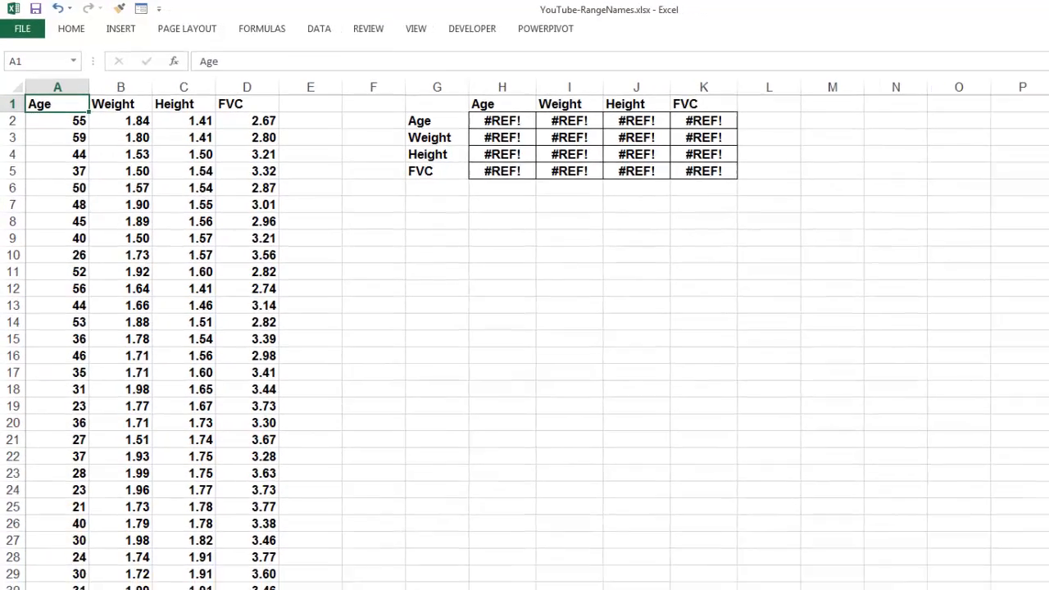
{"action": "mouse_move", "coordinate": [243, 589]}
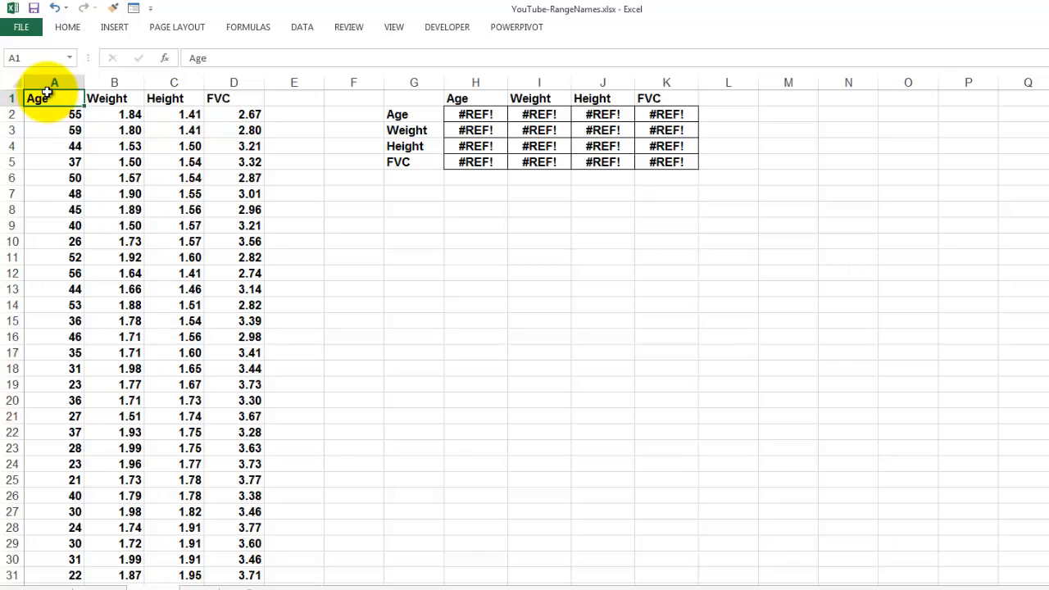
{"action": "key", "text": "ctrl+shift+Down"}
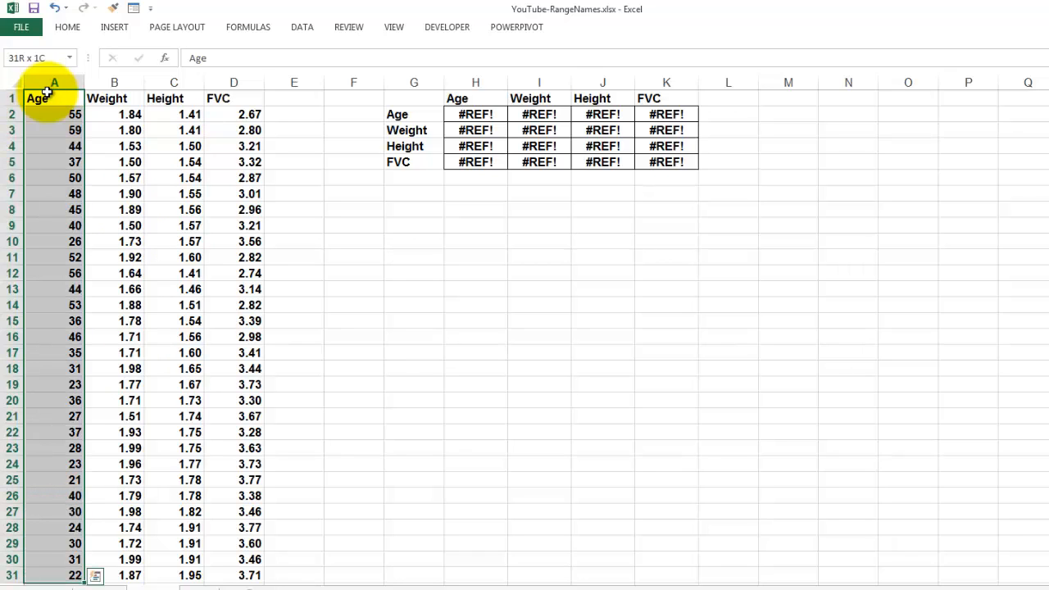
{"action": "key", "text": "ctrl+shift+Right"}
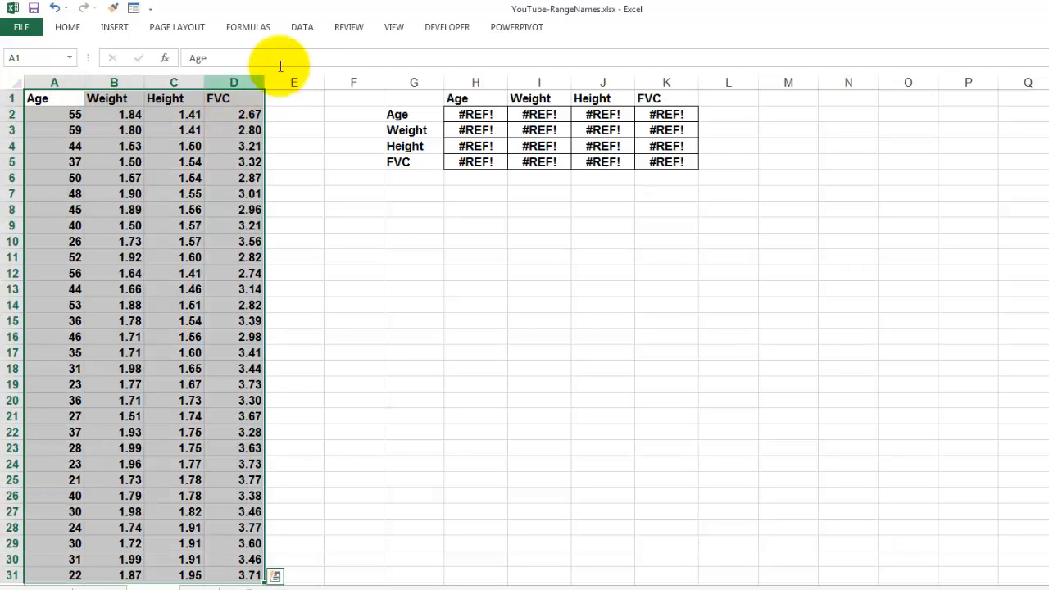
{"action": "left_click", "coordinate": [252, 30]}
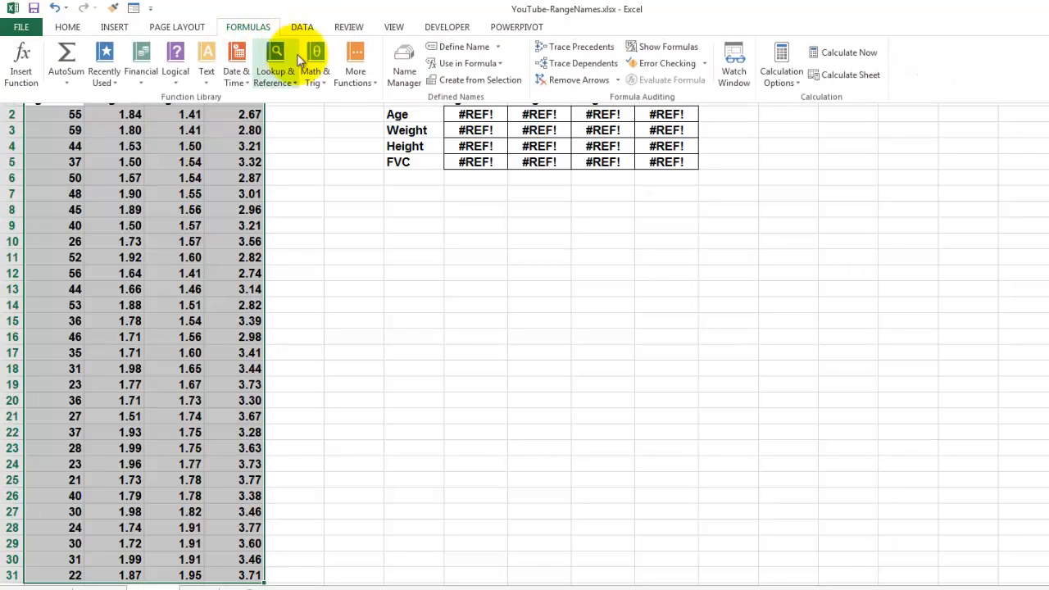
{"action": "left_click", "coordinate": [477, 81]}
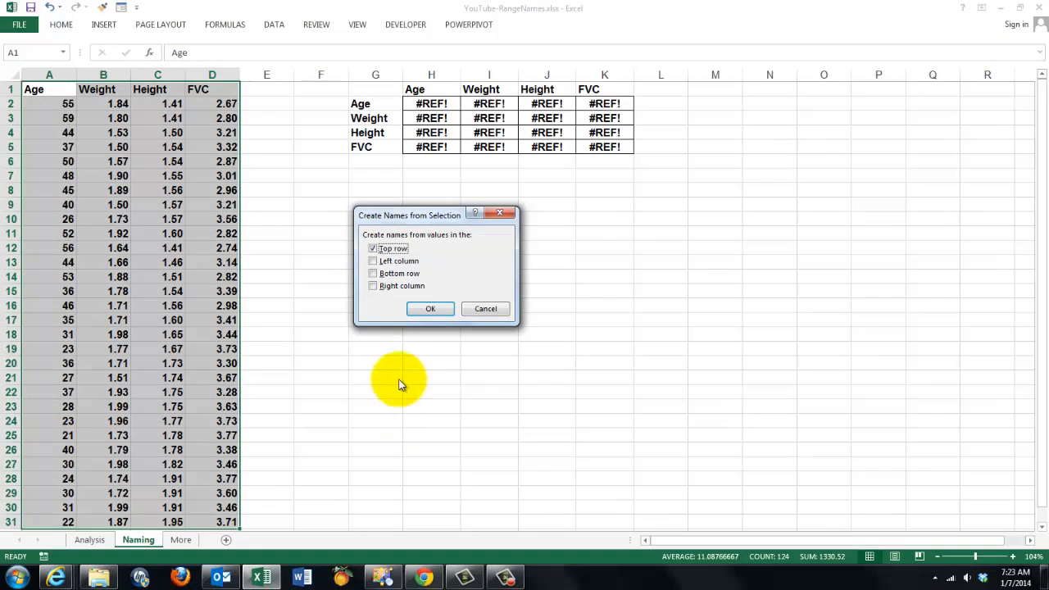
{"action": "left_click", "coordinate": [433, 312]}
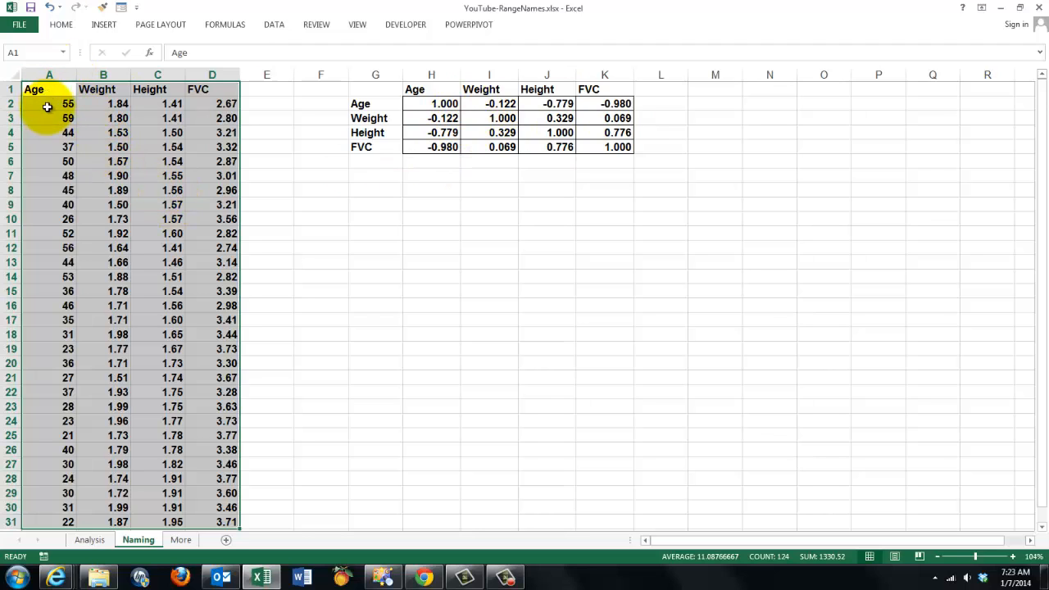
Review the workbook's list of defined names and clear the selection of the data block.
{"action": "left_click", "coordinate": [64, 53]}
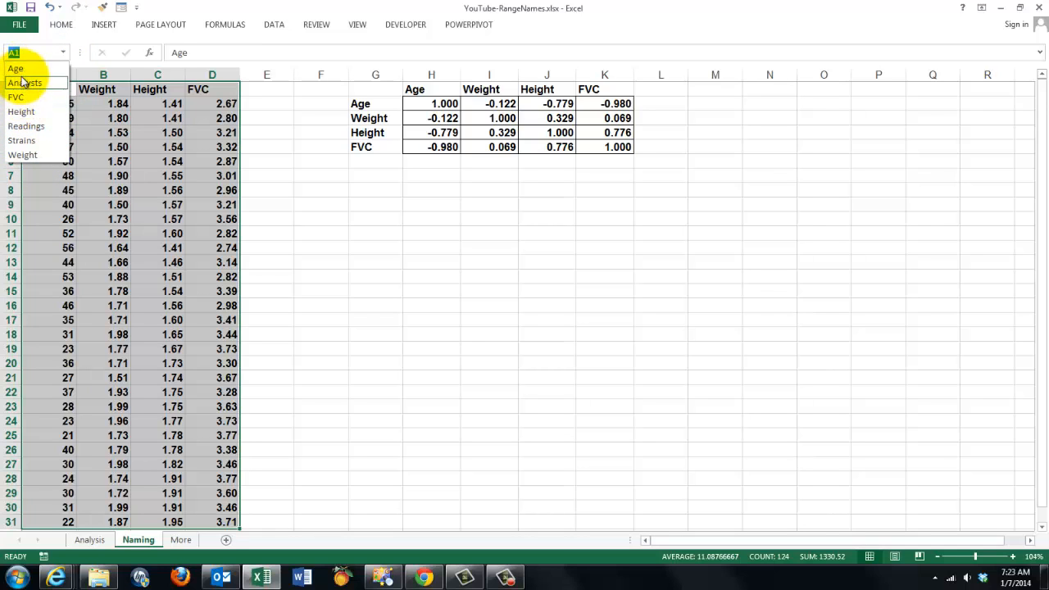
{"action": "left_click", "coordinate": [202, 226]}
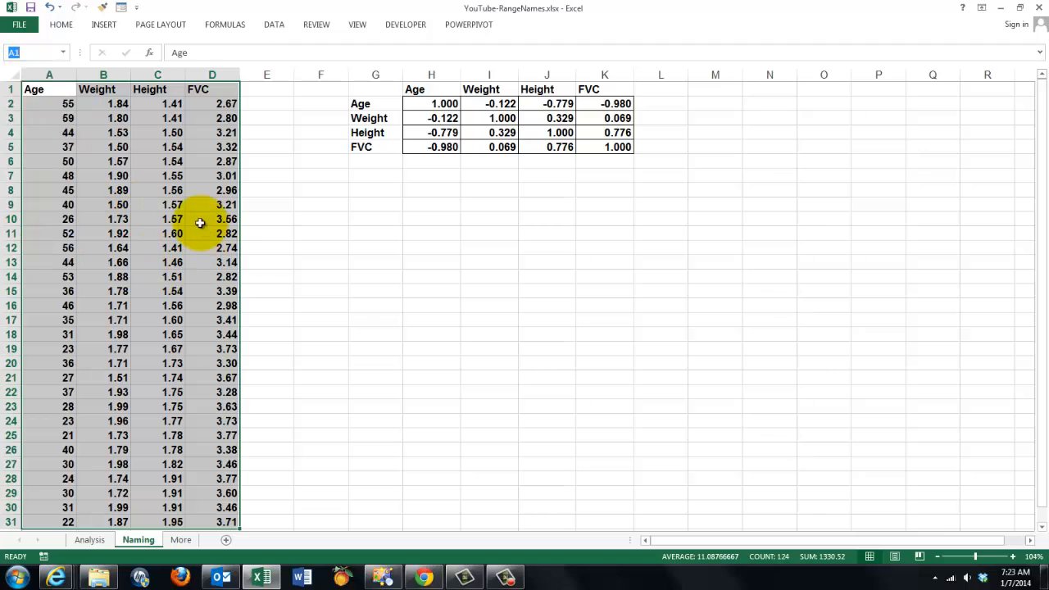
{"action": "left_click", "coordinate": [159, 187]}
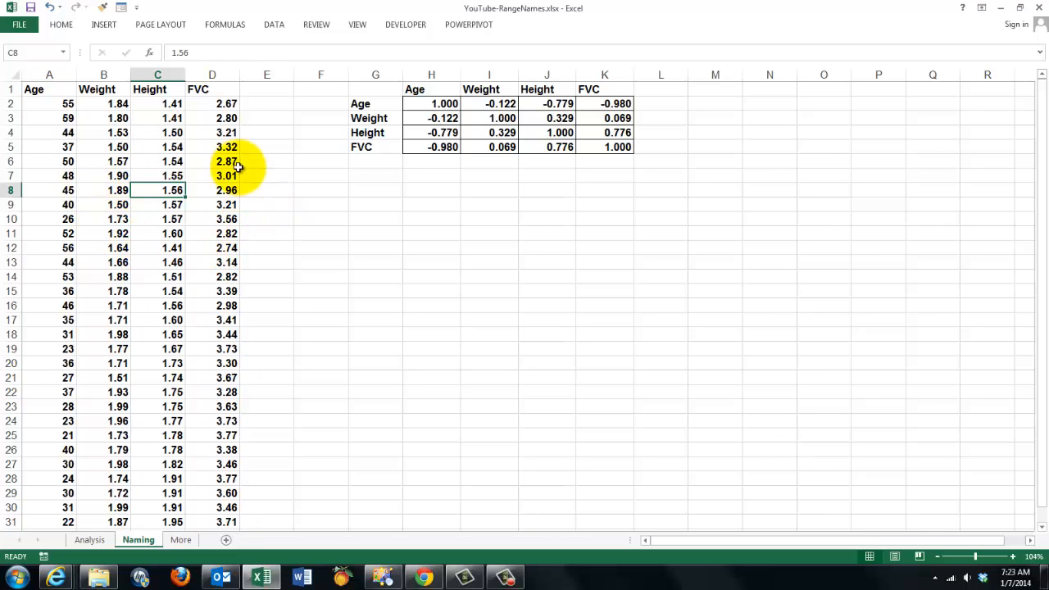
Open the arguments of the CORREL formula in H2 and examine its first nested INDIRECT function.
{"action": "left_click", "coordinate": [432, 103]}
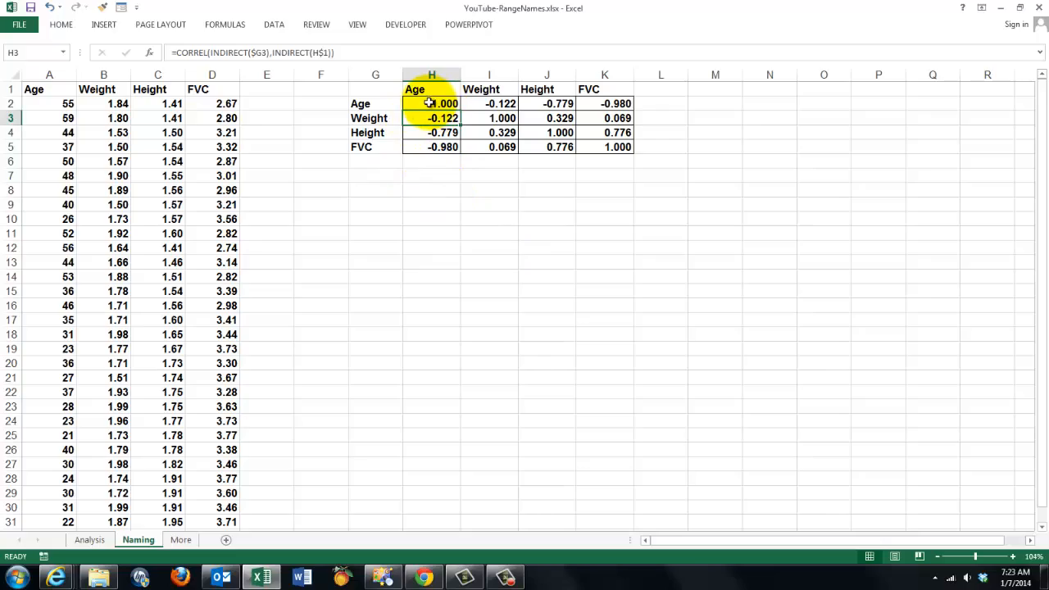
{"action": "left_click", "coordinate": [151, 54]}
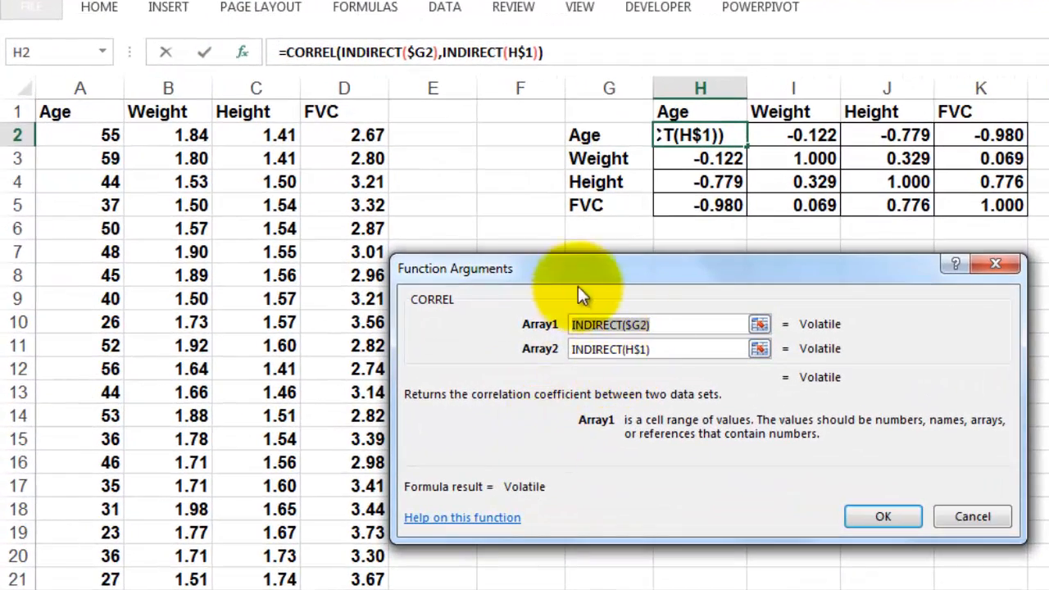
{"action": "left_click_drag", "start_coordinate": [599, 268], "coordinate": [767, 306]}
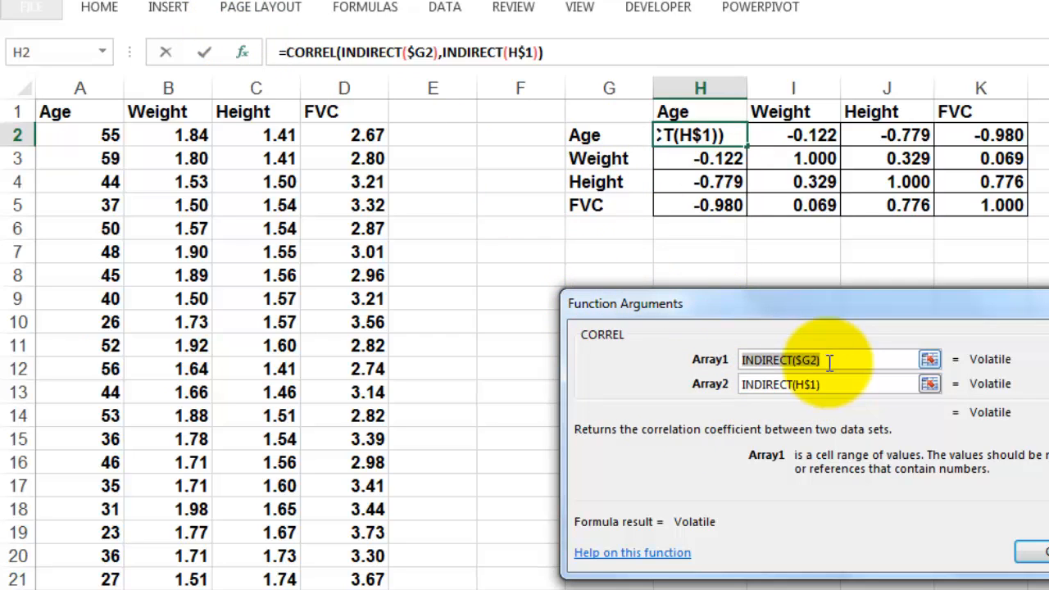
{"action": "left_click", "coordinate": [376, 52]}
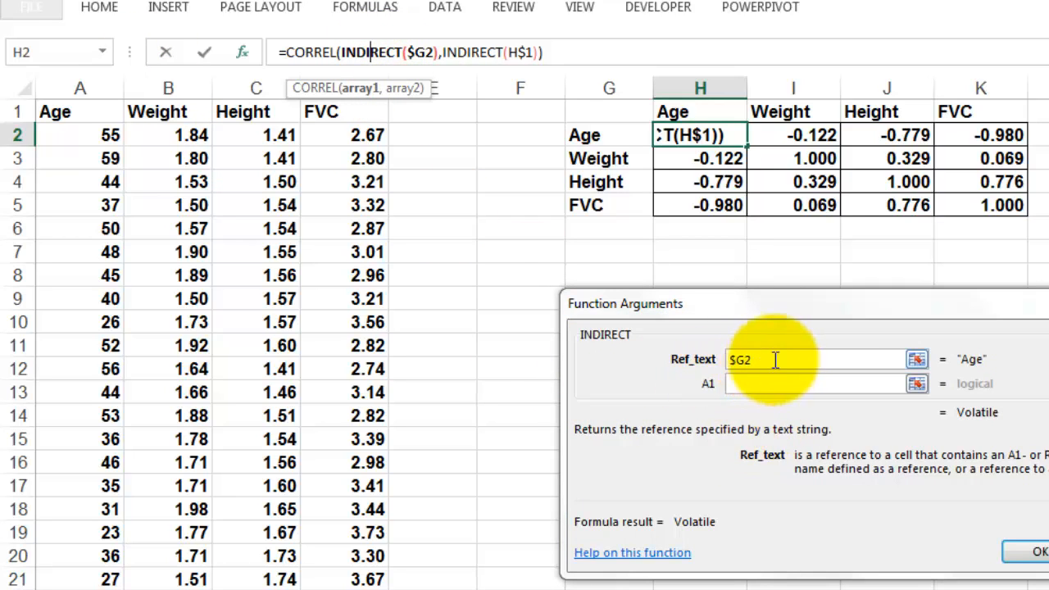
{"action": "left_click_drag", "start_coordinate": [771, 359], "coordinate": [724, 358]}
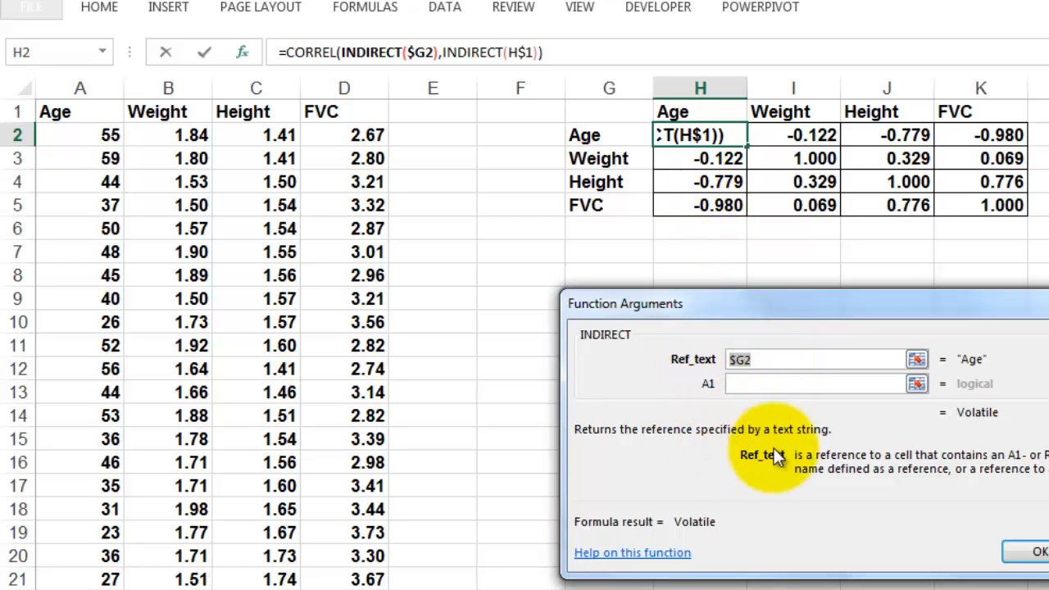
Cycle the first INDIRECT reference through its absolute and relative forms back to $G2, and fill the H2 formula across H2:K5.
{"action": "key", "text": "F4"}
{"action": "key", "text": "F4"}
{"action": "key", "text": "F4"}
{"action": "key", "text": "F4"}
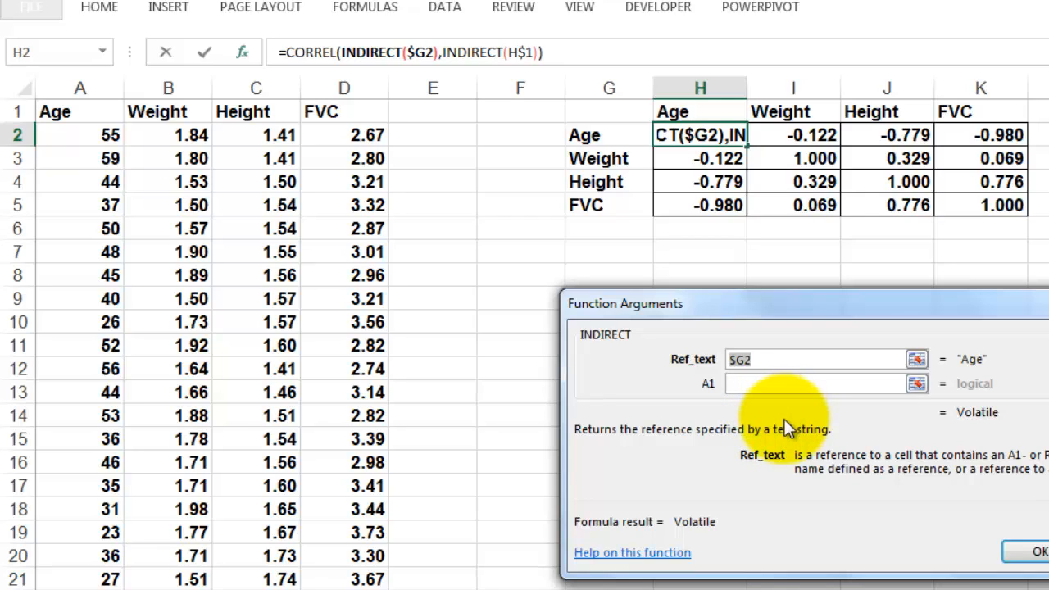
{"action": "key", "text": "F4"}
{"action": "key", "text": "F4"}
{"action": "key", "text": "F4"}
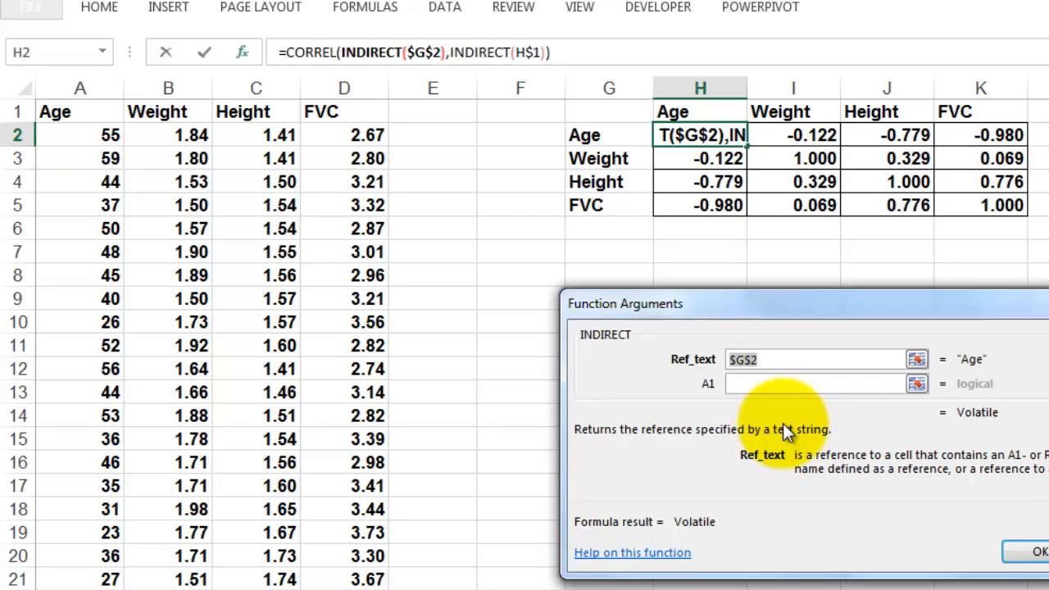
{"action": "key", "text": "F4"}
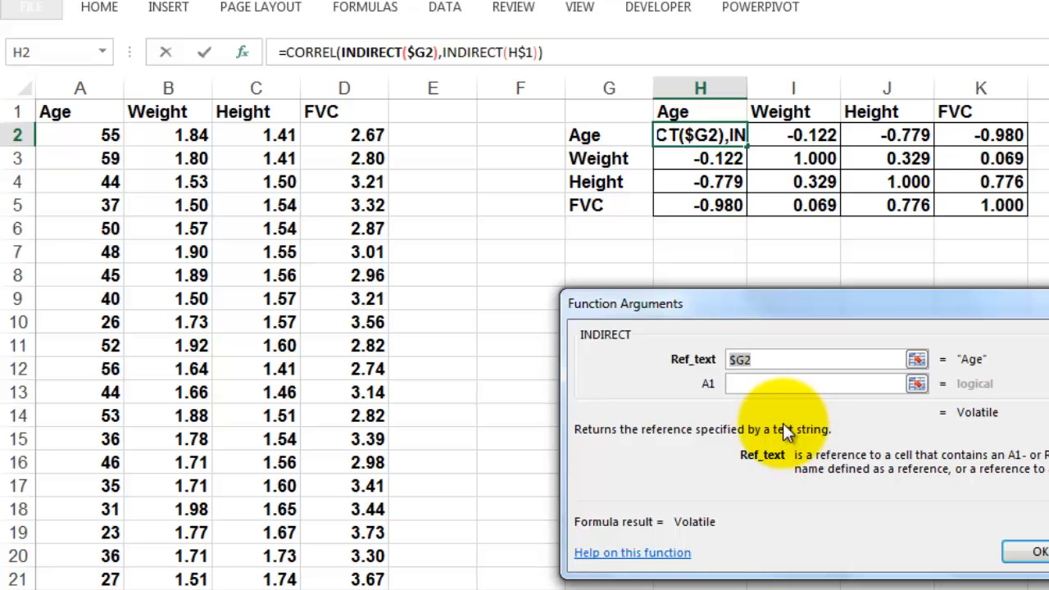
{"action": "left_click", "coordinate": [1038, 554]}
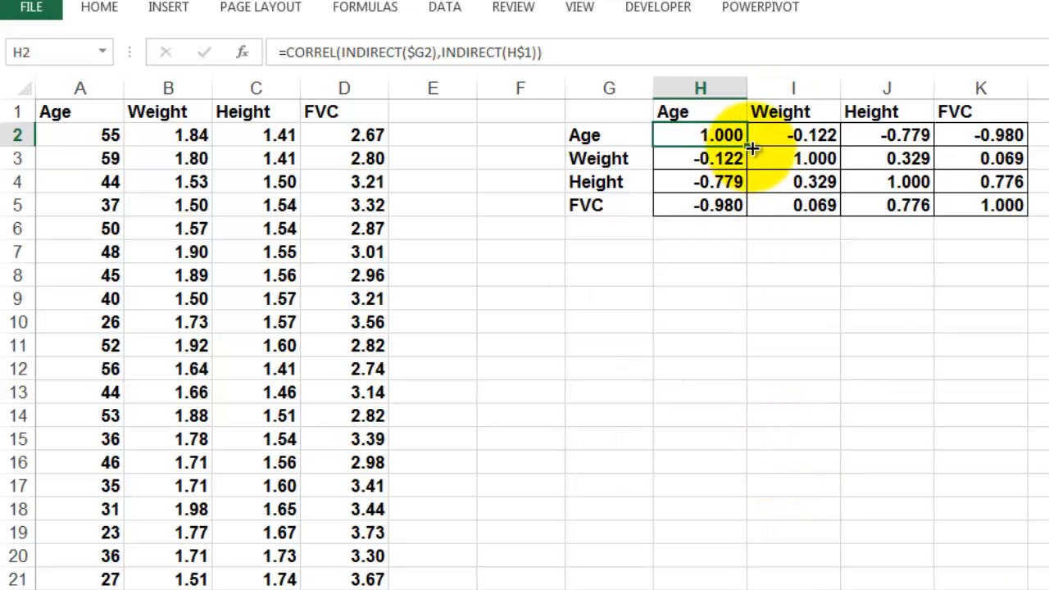
{"action": "left_click_drag", "start_coordinate": [748, 147], "coordinate": [1024, 206]}
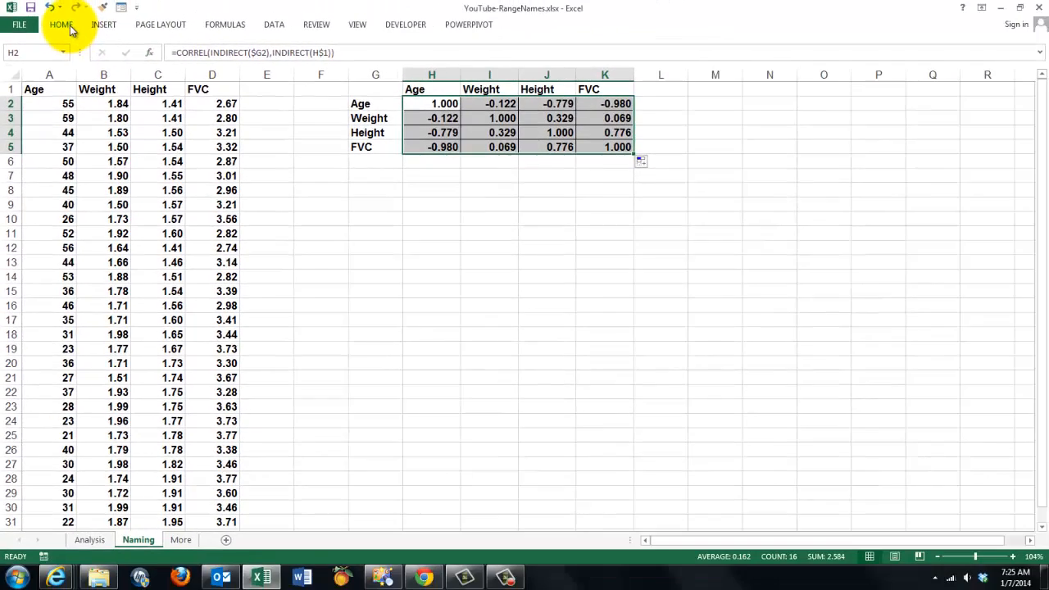
Start a formula-based conditional formatting rule for H2:K5 with the condition =abs(H2)>.7.
{"action": "left_click", "coordinate": [89, 16]}
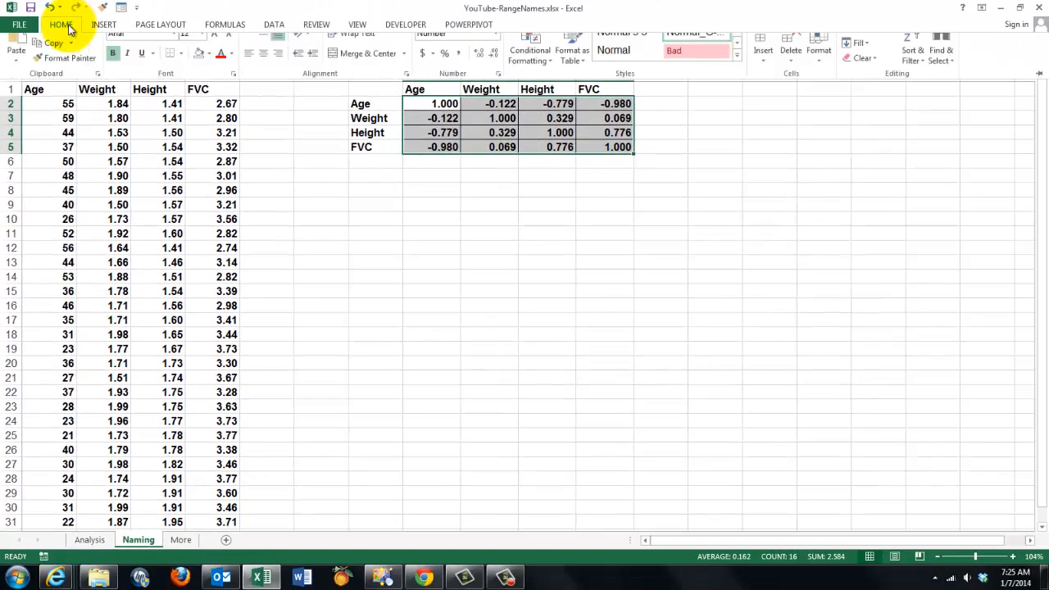
{"action": "left_click", "coordinate": [534, 78]}
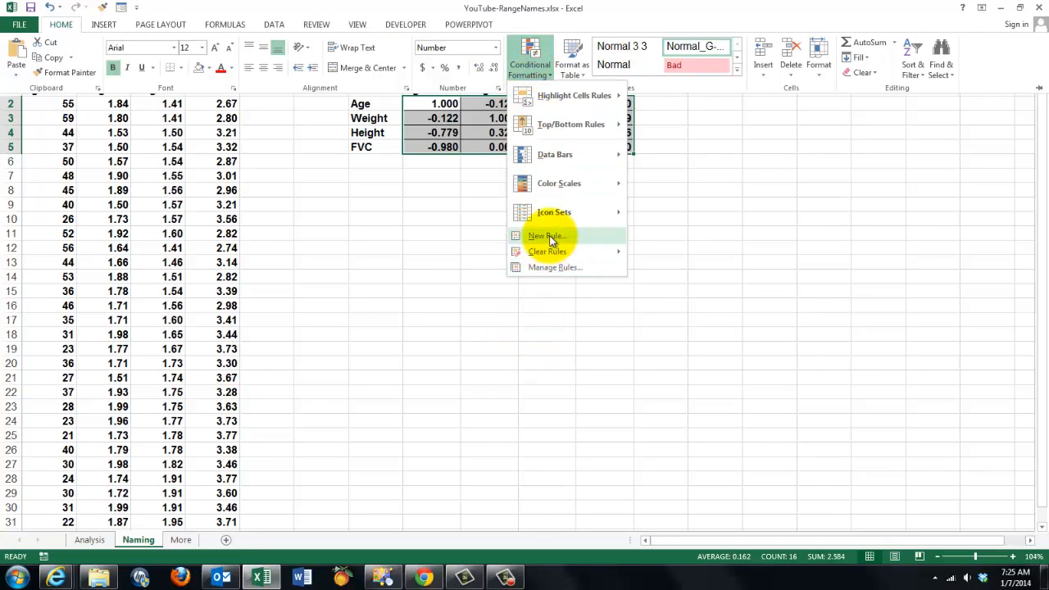
{"action": "left_click", "coordinate": [548, 237]}
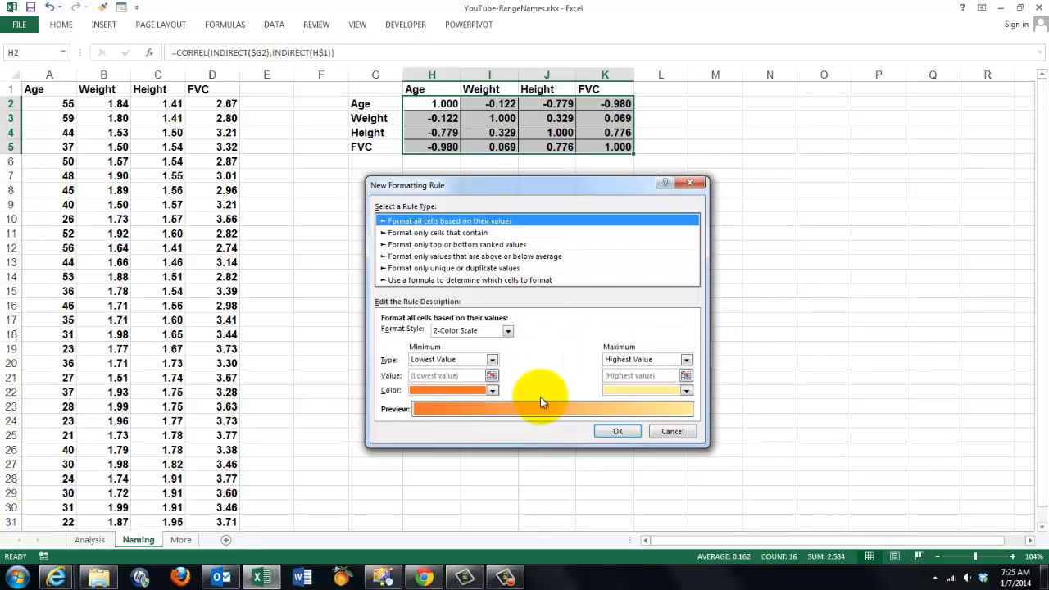
{"action": "left_click", "coordinate": [435, 280]}
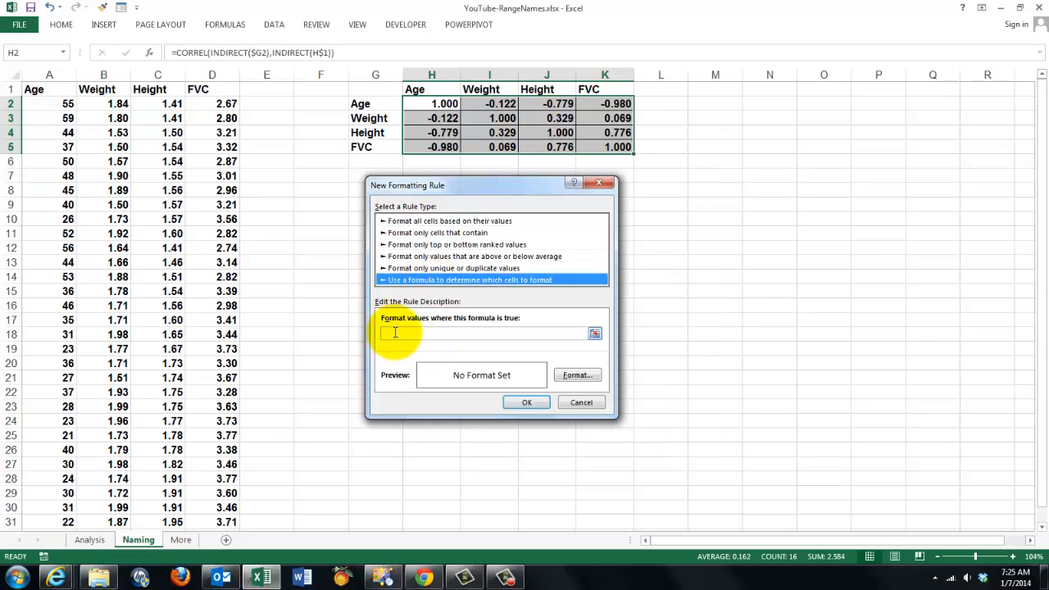
{"action": "left_click", "coordinate": [395, 332]}
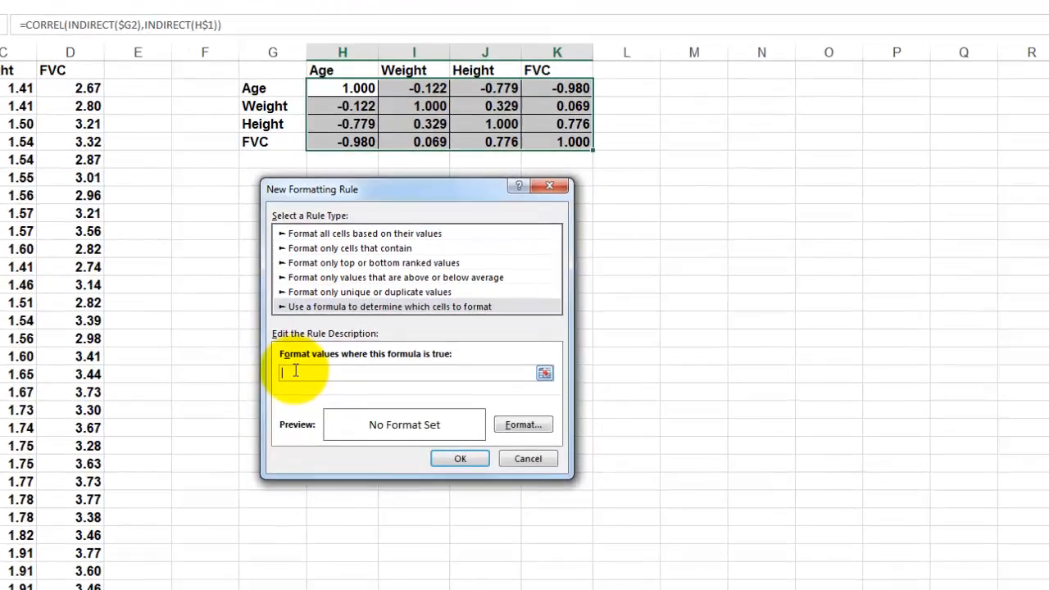
{"action": "type", "text": "="}
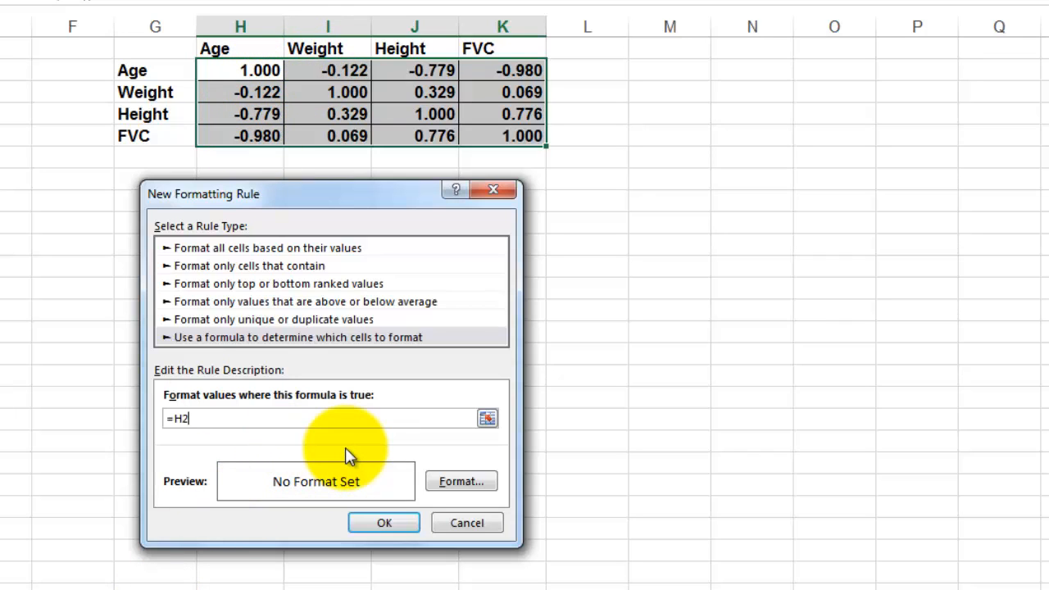
{"action": "key", "text": "BackSpace"}
{"action": "key", "text": "BackSpace"}
{"action": "type", "text": "abs(H2>"}
{"action": "key", "text": "BackSpace"}
{"action": "type", "text": ")>.7"}
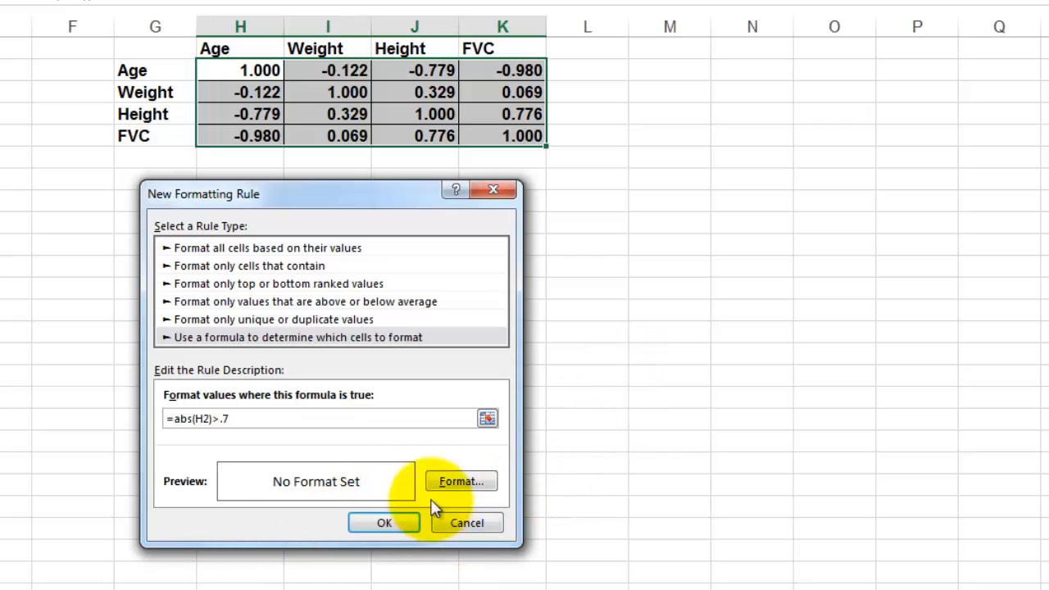
Give the rule the lightest orange fill, apply it to the correlation table and clear the selection.
{"action": "left_click", "coordinate": [461, 484]}
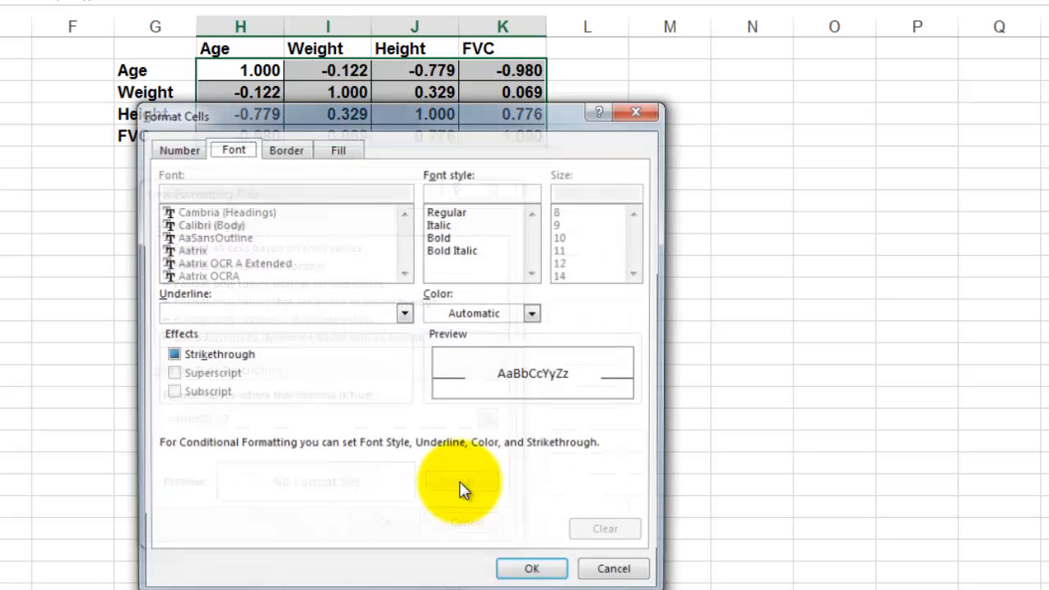
{"action": "left_click", "coordinate": [348, 147]}
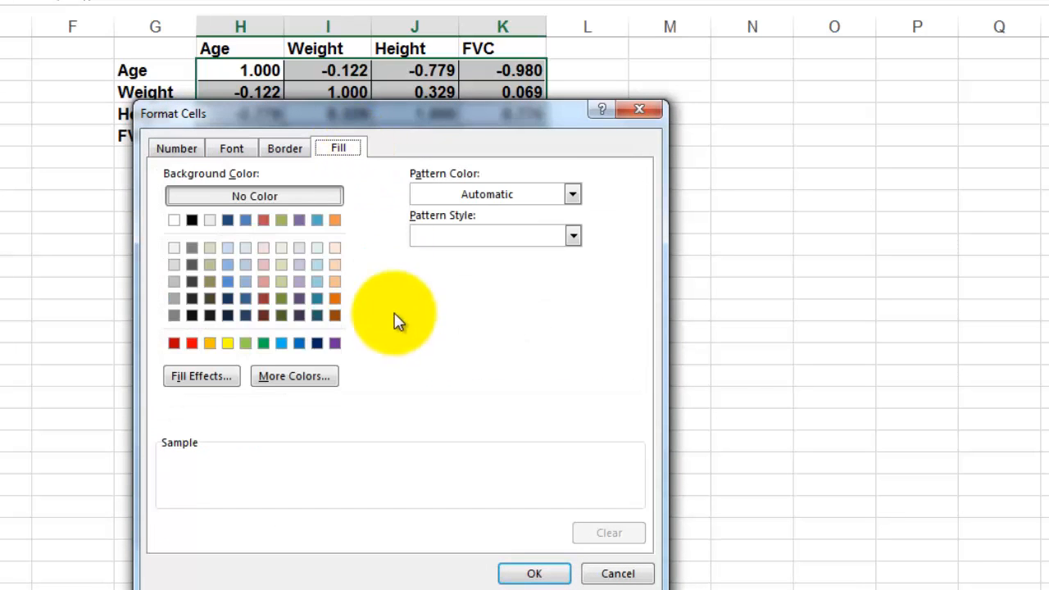
{"action": "left_click", "coordinate": [335, 248]}
{"action": "left_click", "coordinate": [533, 574]}
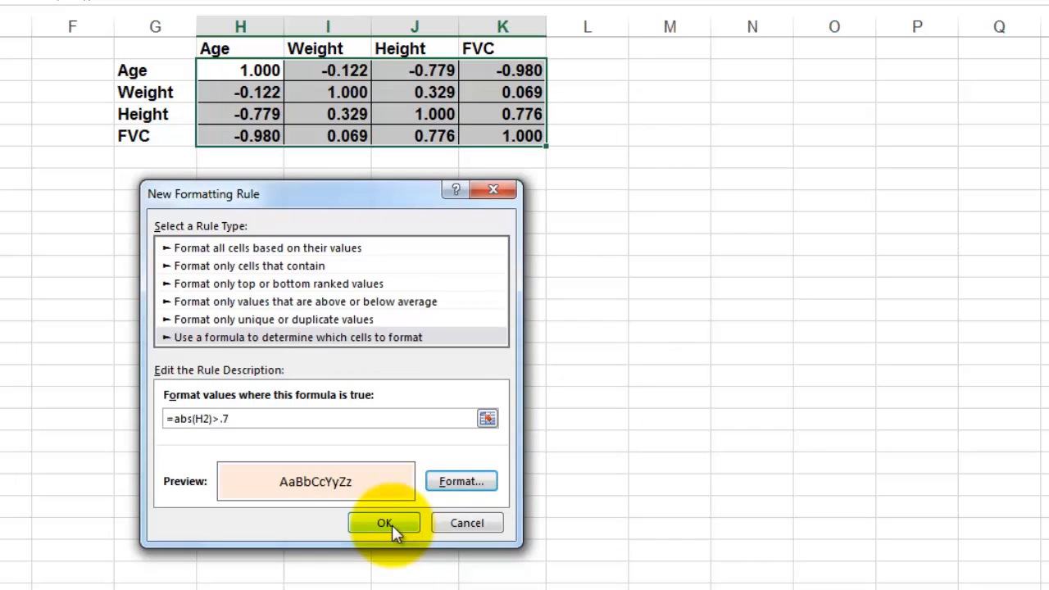
{"action": "left_click", "coordinate": [385, 523]}
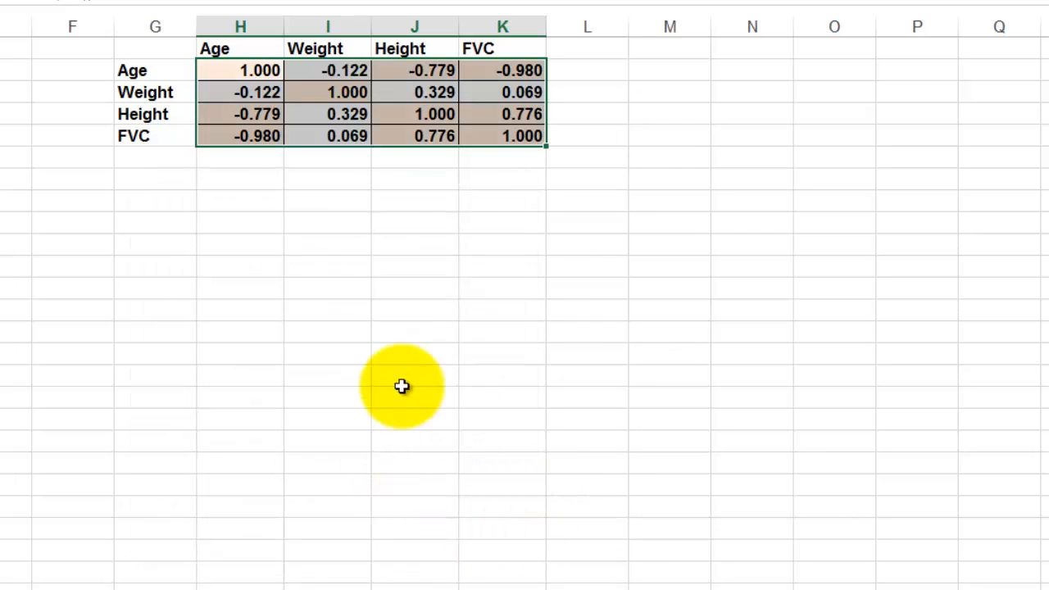
{"action": "left_click", "coordinate": [227, 47]}
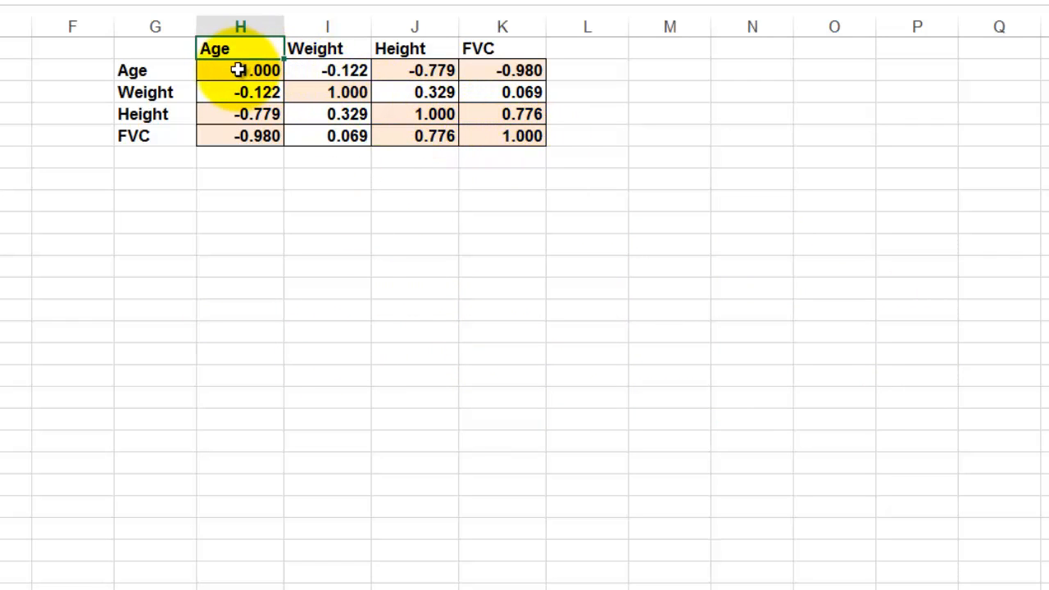
Start a second formula-based conditional formatting rule for H2:K5 with the condition =H2=1.
{"action": "mouse_move", "coordinate": [232, 69]}
{"action": "left_mouse_down"}
{"action": "mouse_move", "coordinate": [237, 101]}
{"action": "mouse_move", "coordinate": [445, 140]}
{"action": "mouse_move", "coordinate": [496, 138]}
{"action": "left_mouse_up"}
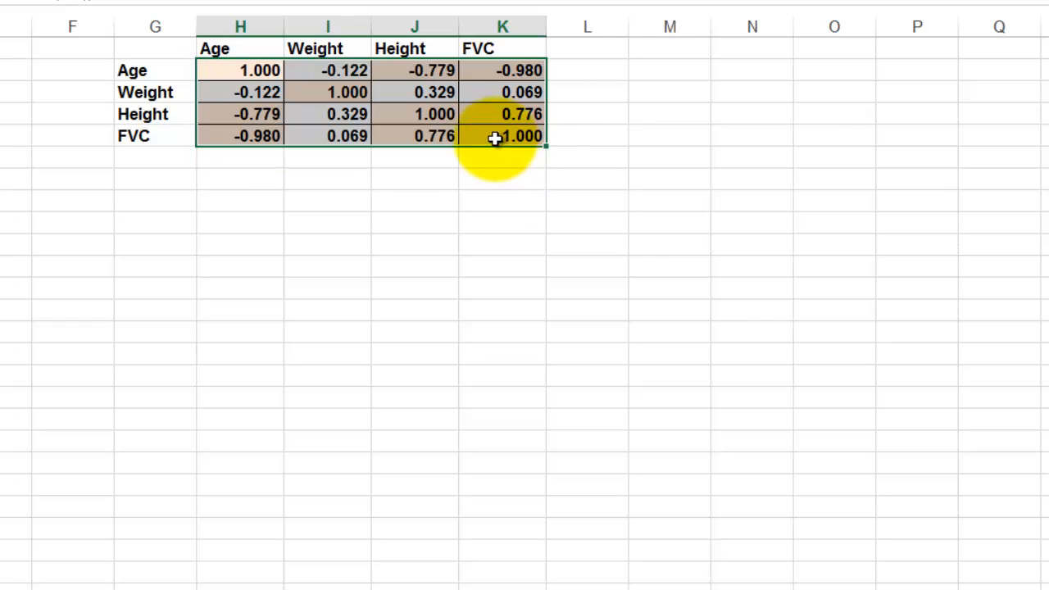
{"action": "left_click", "coordinate": [0, 0]}
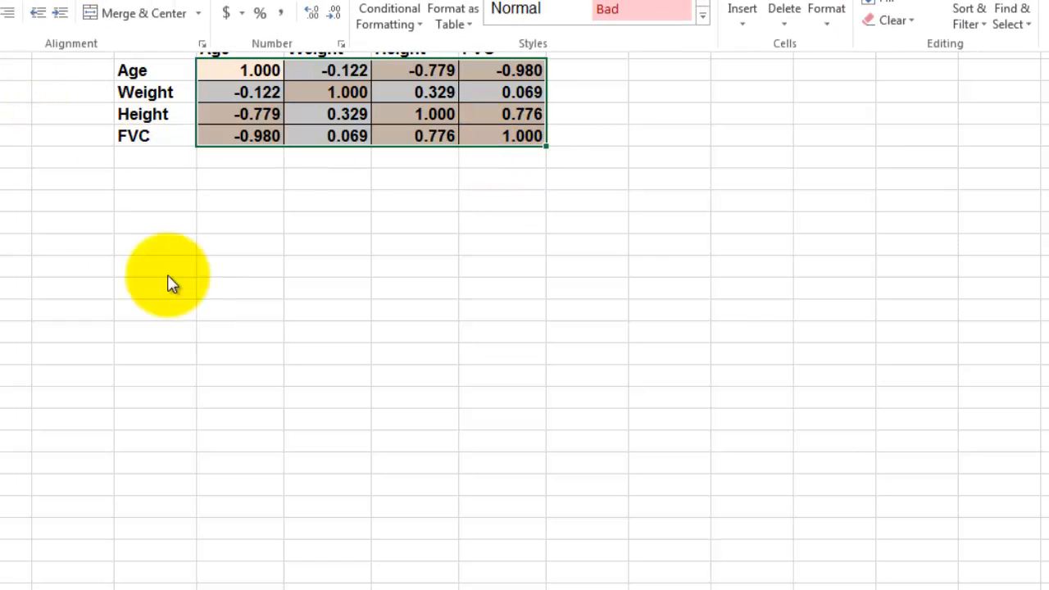
{"action": "left_click", "coordinate": [413, 31]}
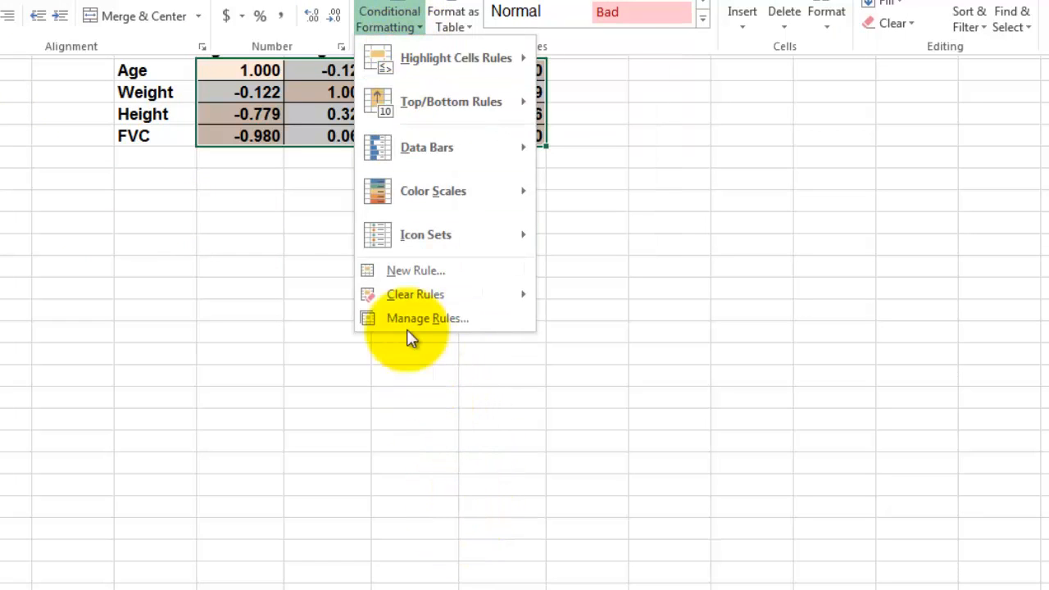
{"action": "left_click", "coordinate": [415, 272]}
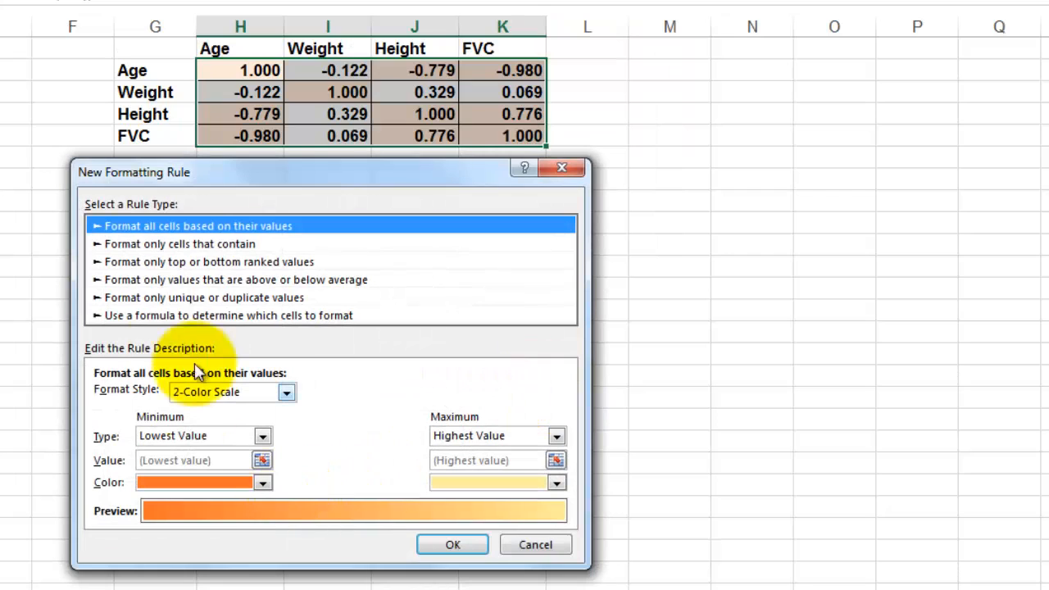
{"action": "left_click", "coordinate": [178, 316]}
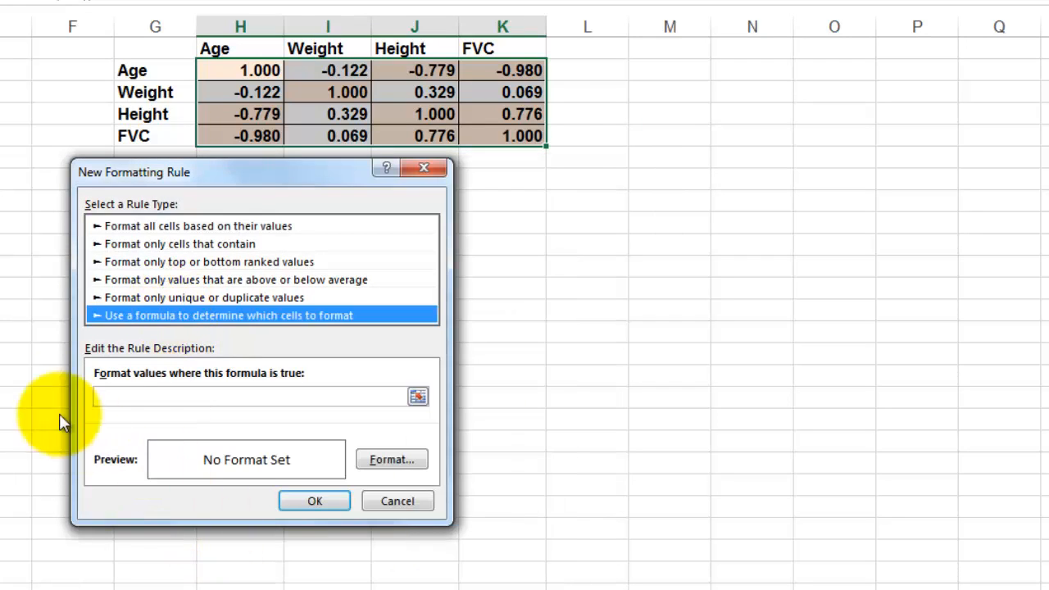
{"action": "left_click", "coordinate": [115, 395]}
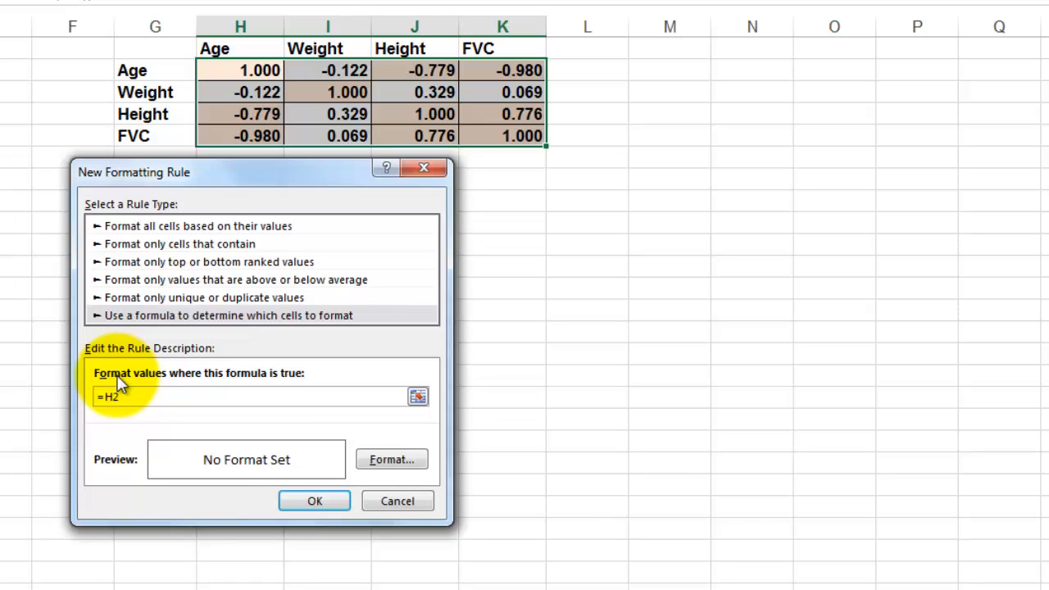
{"action": "type", "text": "=H2=1"}
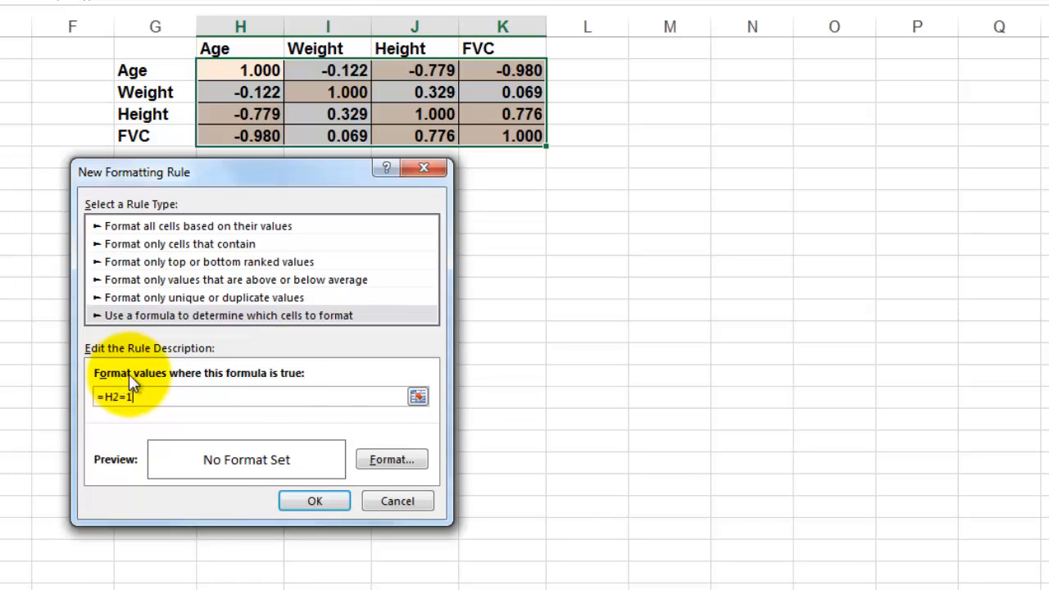
Set the second rule's font colour to the lightest orange, apply it and deselect the correlation table.
{"action": "left_click", "coordinate": [396, 460]}
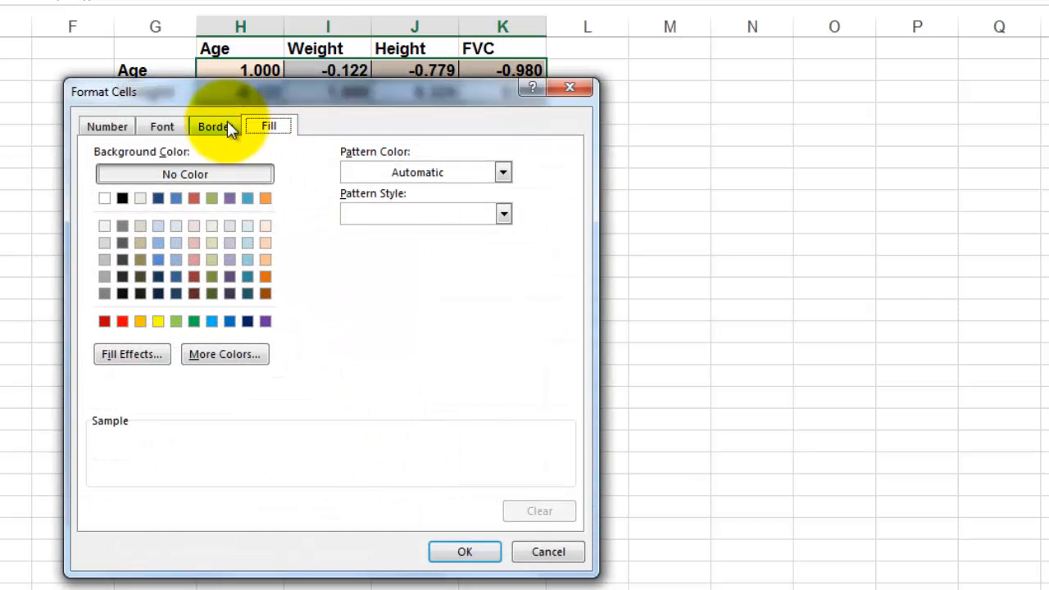
{"action": "left_click", "coordinate": [155, 128]}
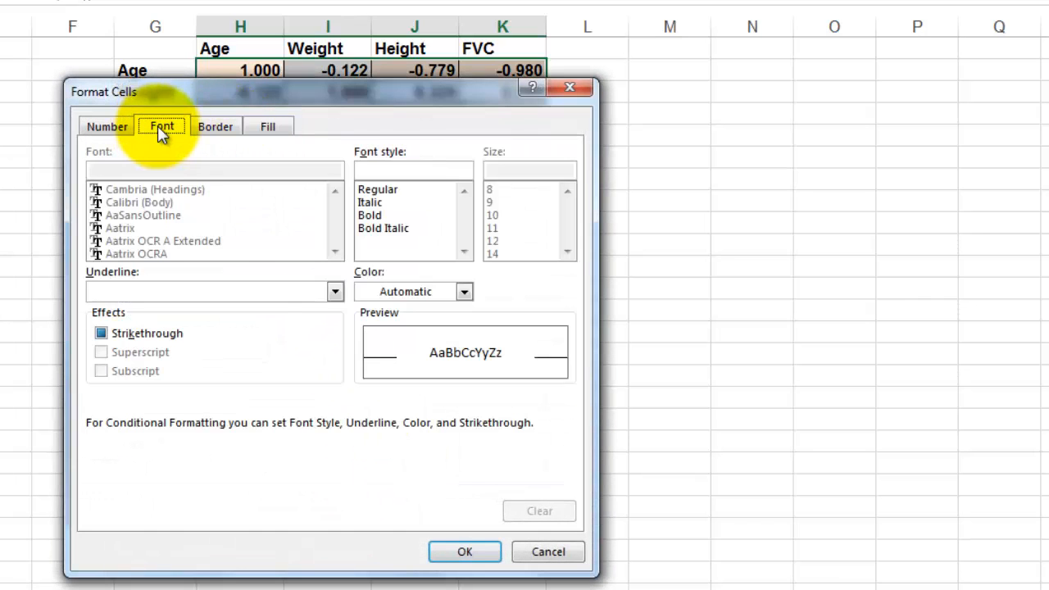
{"action": "left_click", "coordinate": [464, 293]}
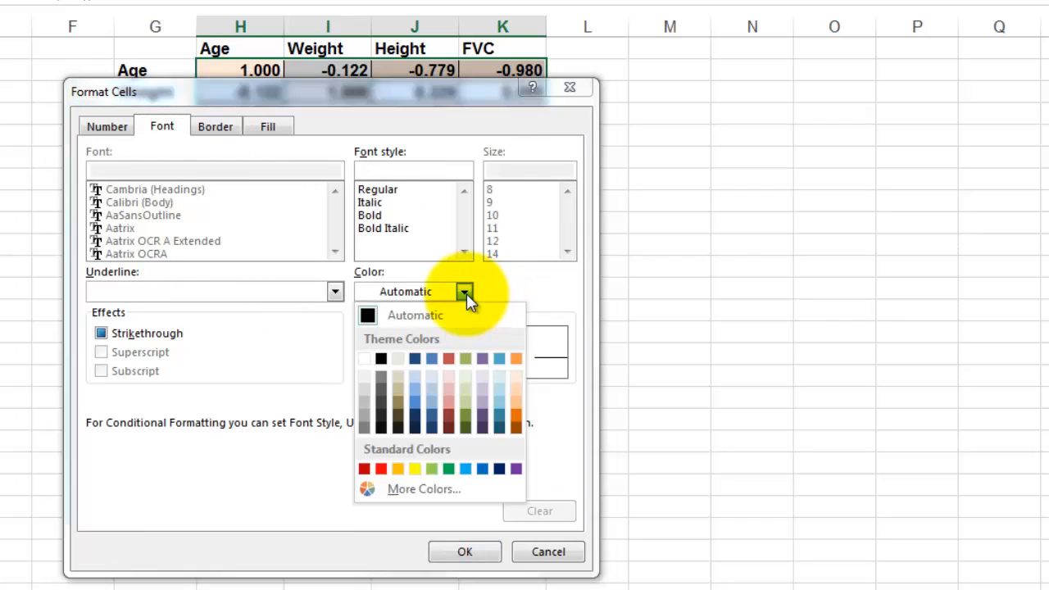
{"action": "left_click", "coordinate": [516, 382]}
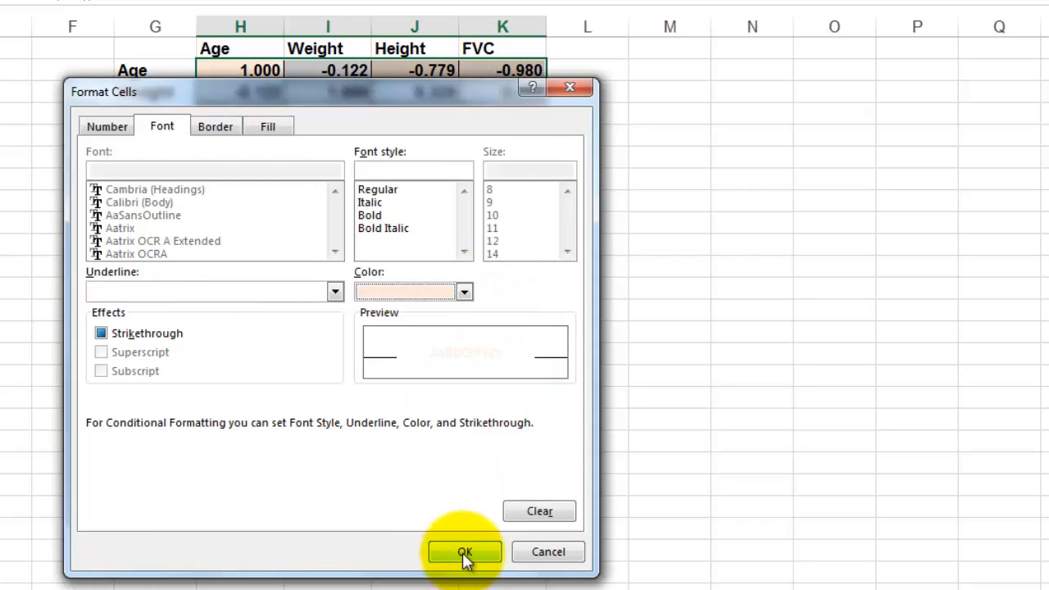
{"action": "left_click", "coordinate": [465, 554]}
{"action": "left_click", "coordinate": [320, 503]}
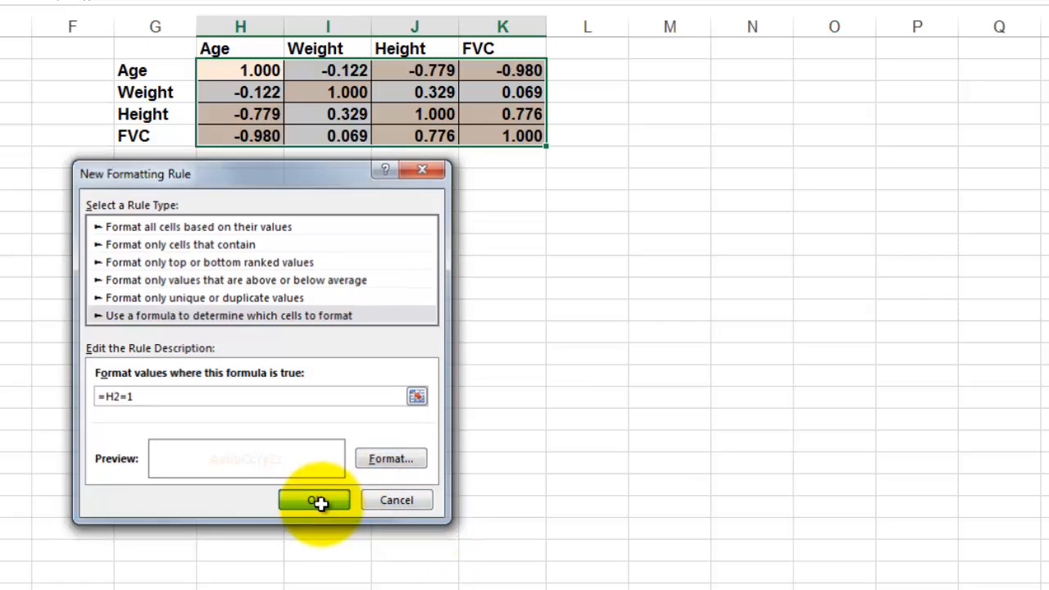
{"action": "left_click", "coordinate": [3, 246]}
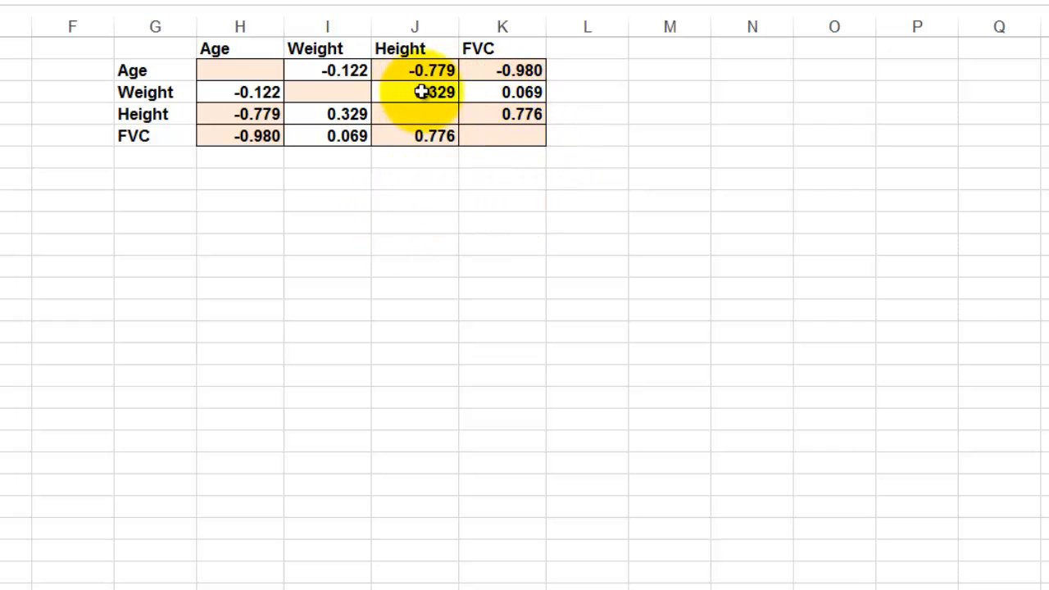
Review the Weight labels of the correlation table, and view the More sheet, selecting its Excel 2007 VBA picture.
{"action": "left_click", "coordinate": [141, 92]}
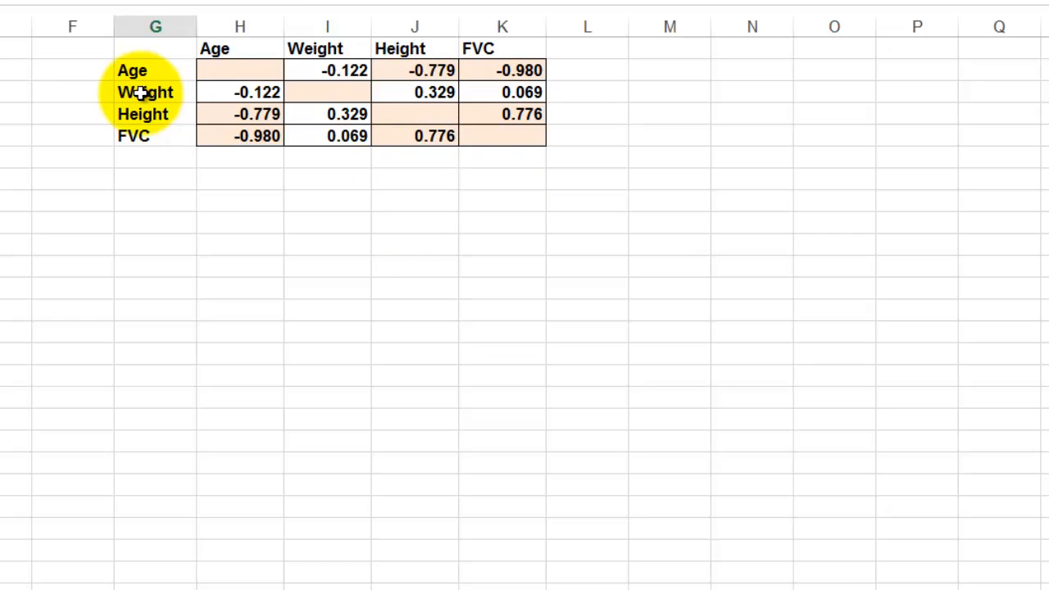
{"action": "left_click", "coordinate": [323, 48]}
{"action": "left_click", "coordinate": [161, 92]}
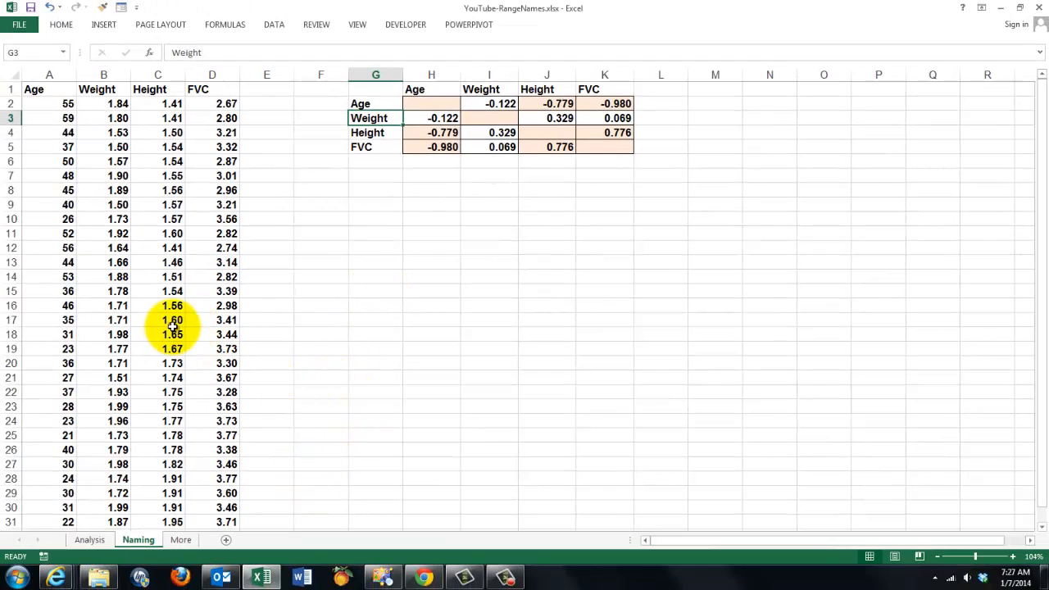
{"action": "left_click", "coordinate": [182, 540]}
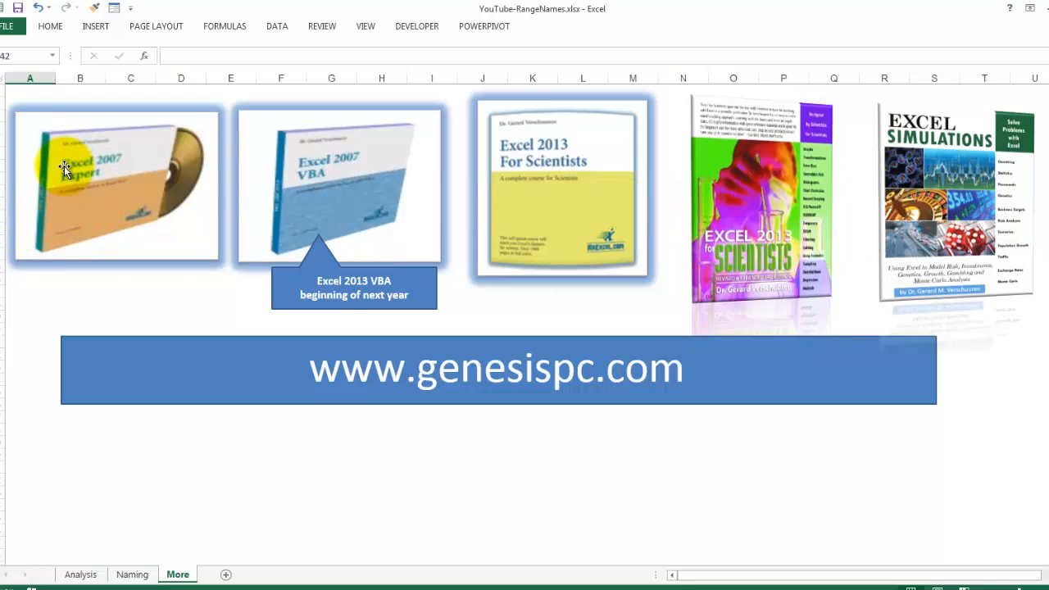
{"action": "left_click", "coordinate": [352, 200]}
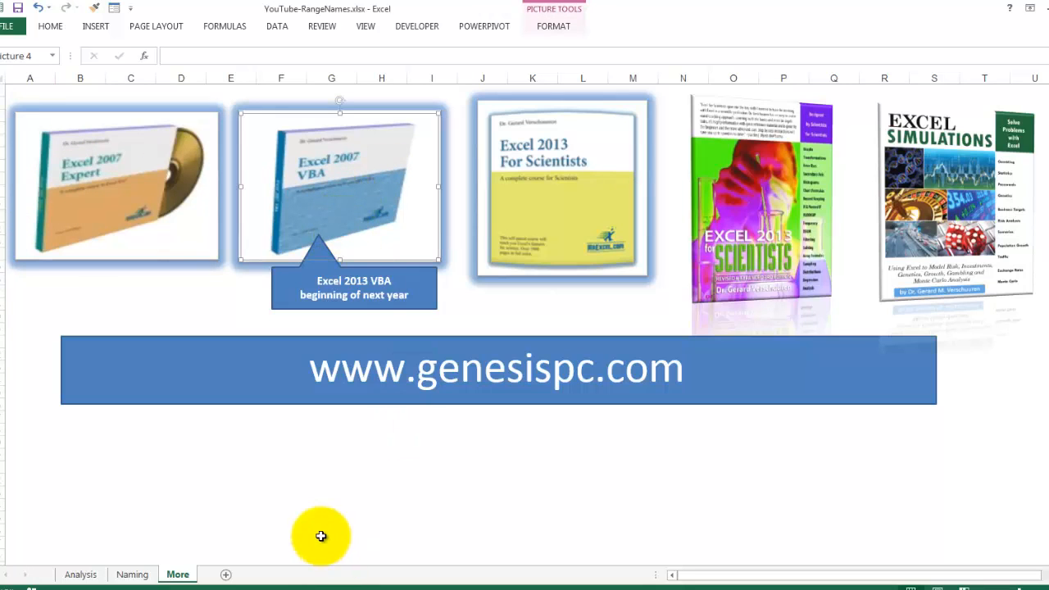